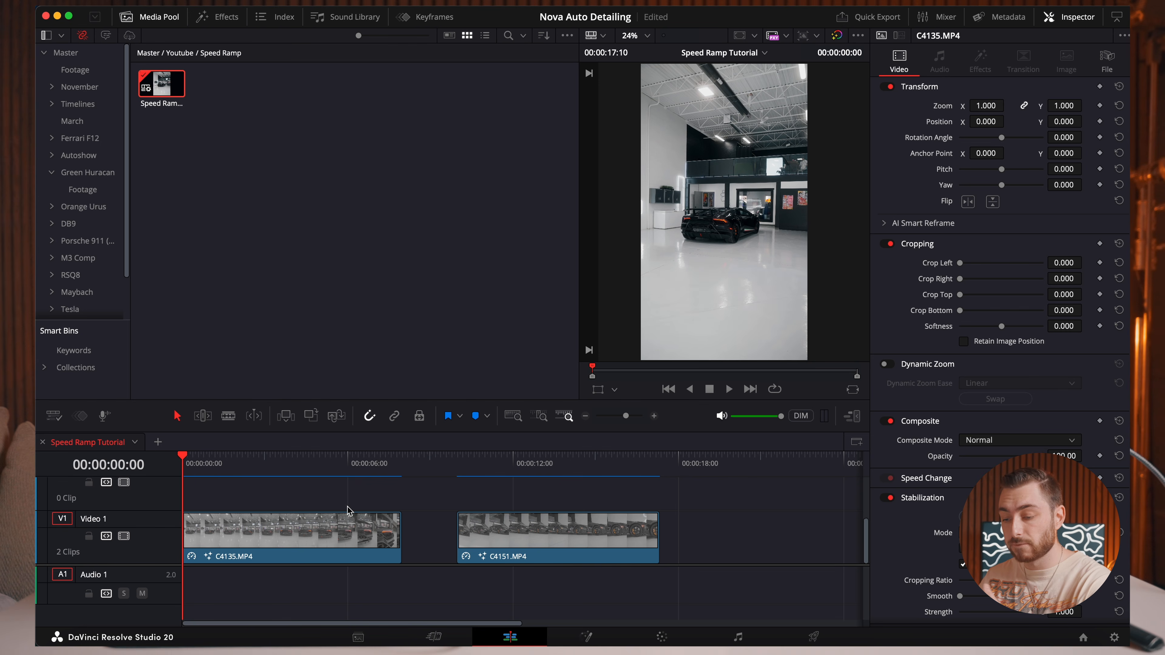
Open clip C4135.MP4 on the Fusion page and add a Planar Tracker node after its MediaIn1 node.
left_click(311, 540)
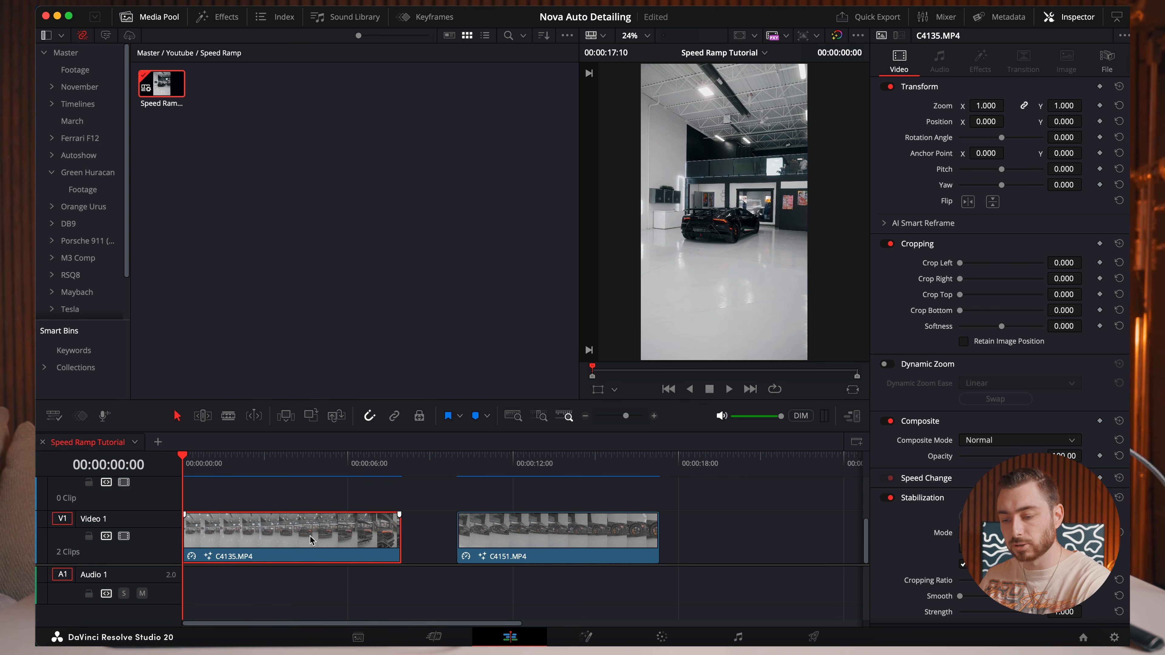
left_click(585, 636)
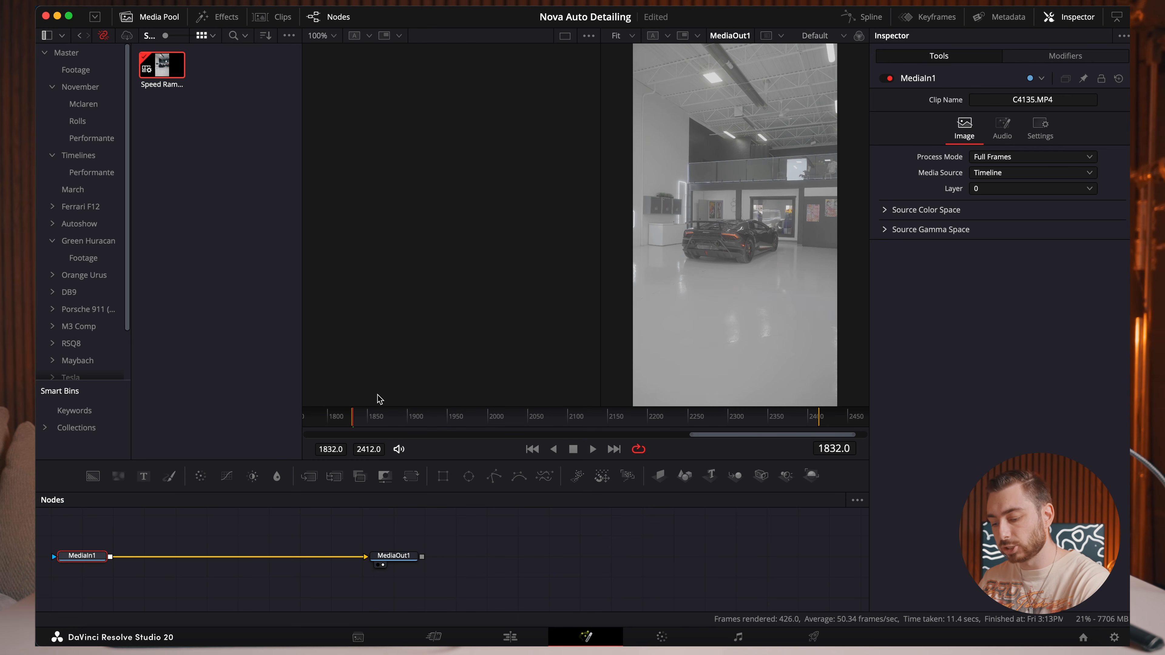
key("shift+space")
type("planar")
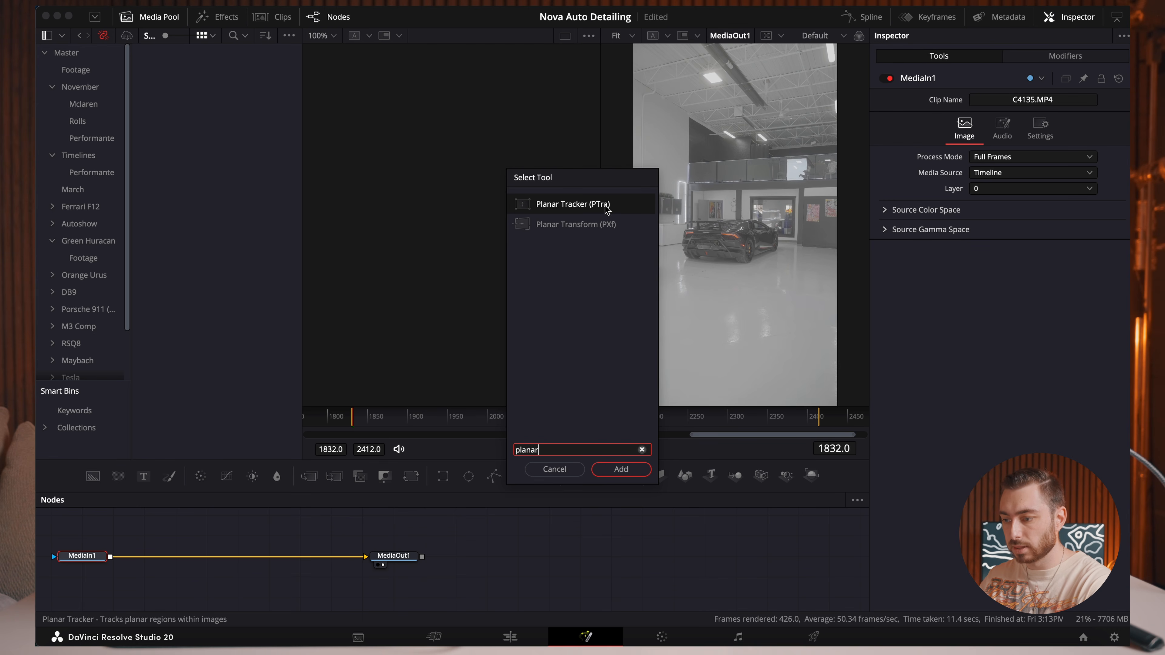
left_click(620, 468)
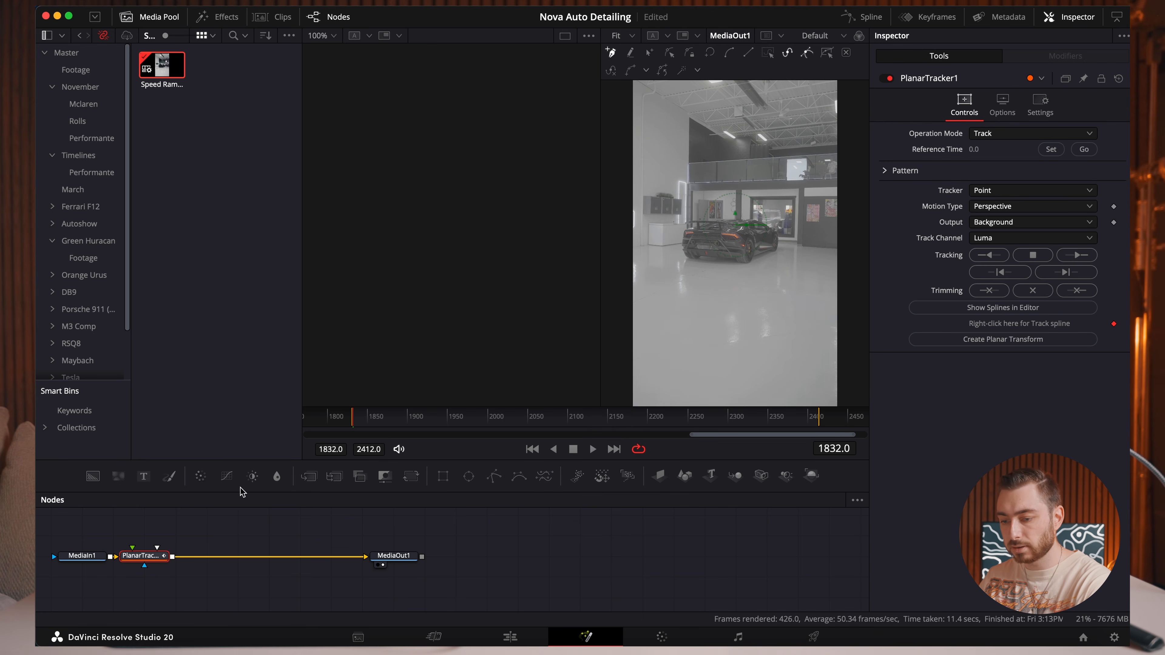
Go to frame 2276 and outline the car's taillight with a closed tracking shape.
left_click_drag(787, 416, 711, 416)
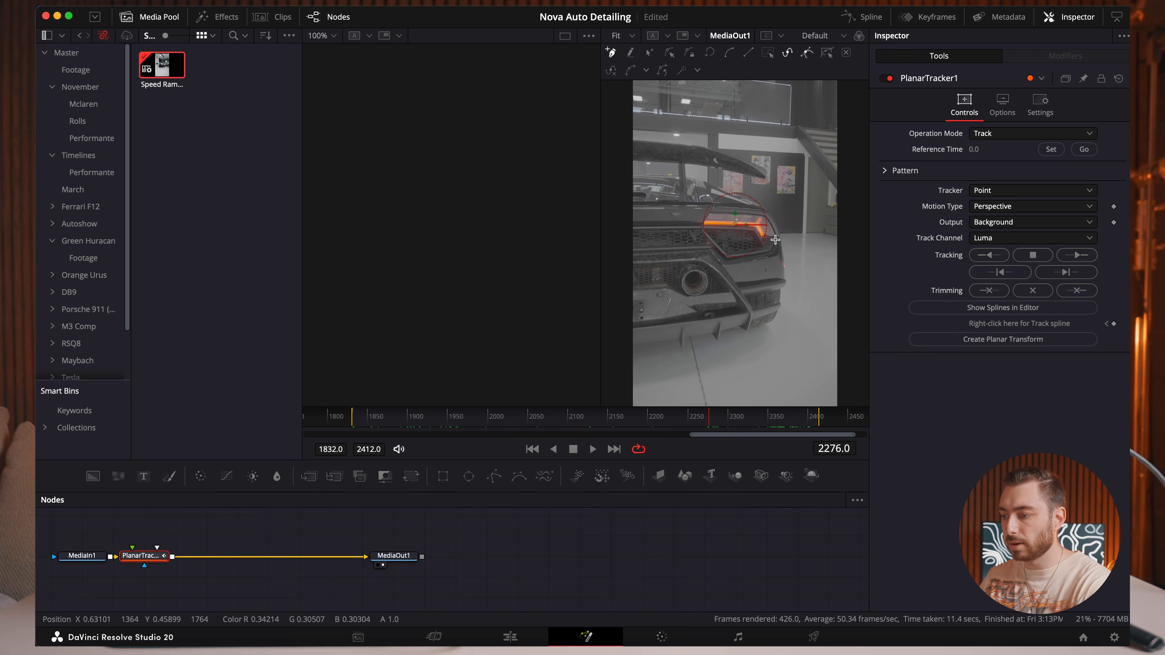
left_click(769, 222)
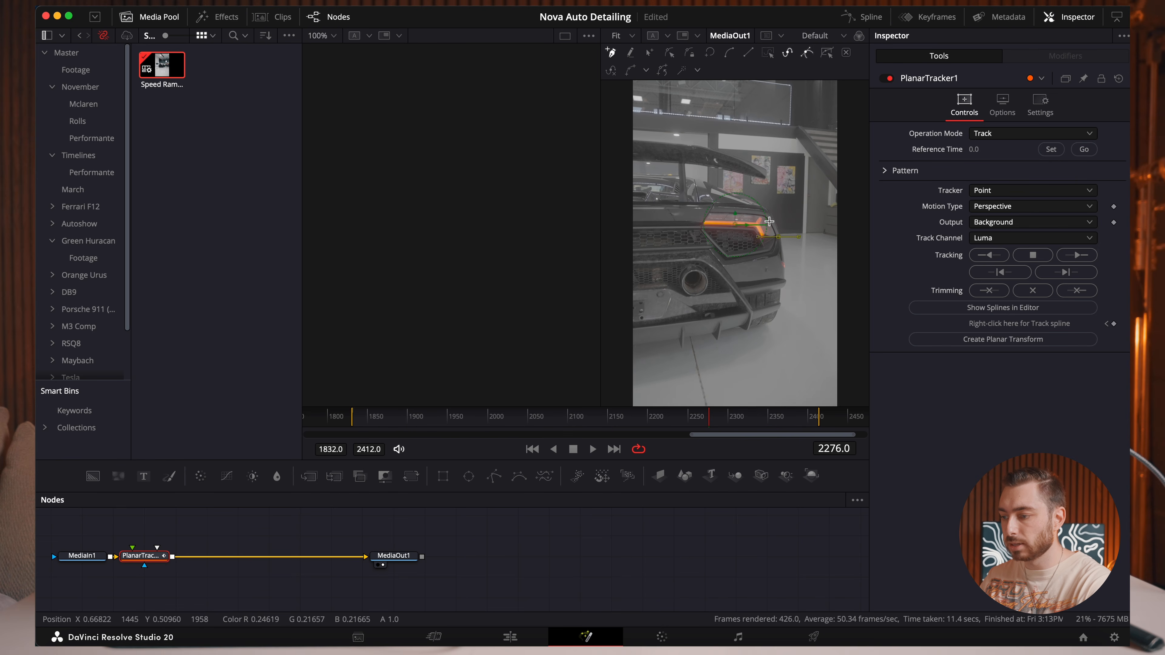
left_click(709, 210)
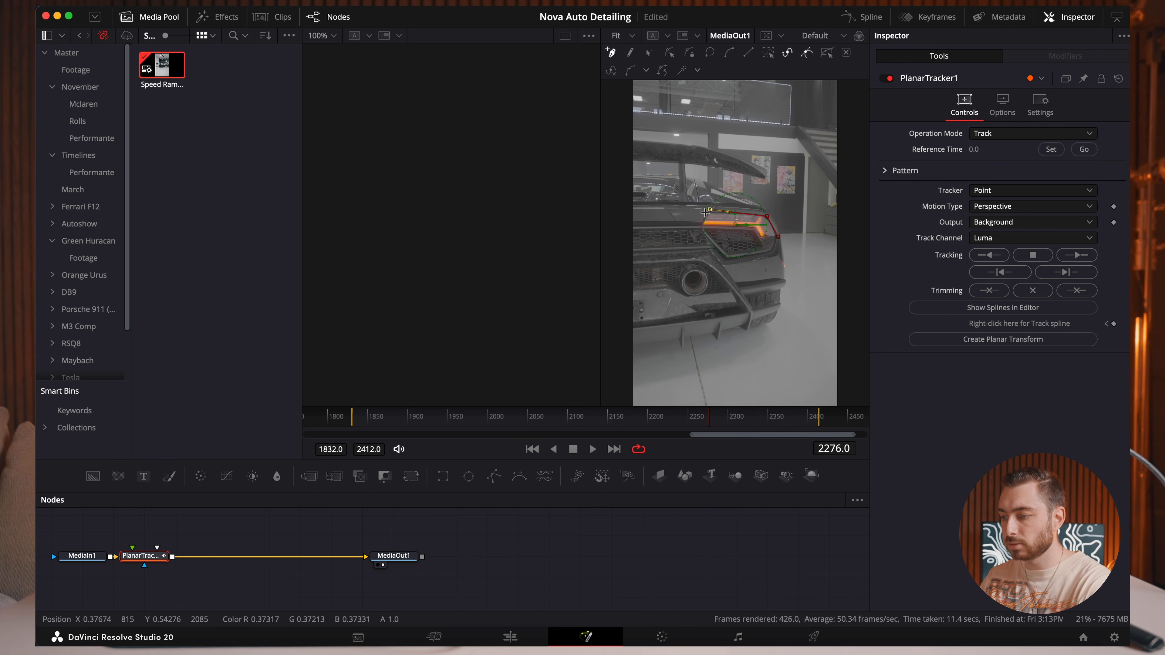
left_click(754, 229)
left_click(759, 241)
left_click(776, 236)
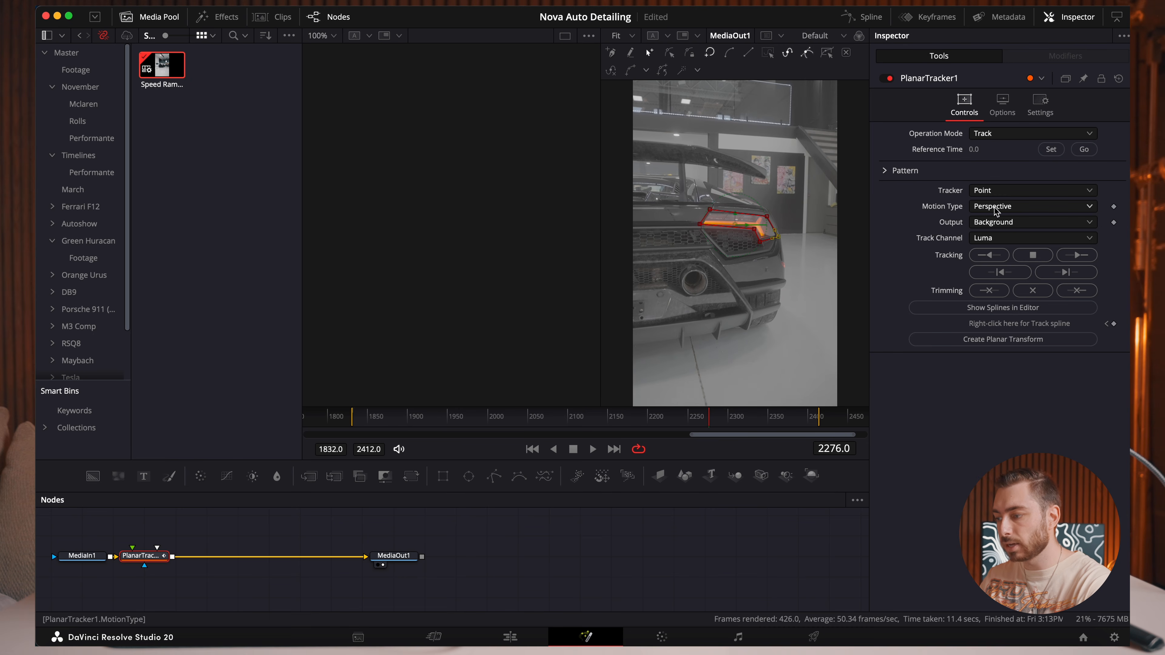
Set the planar tracker's motion type to Translation and track the taillight forward to the clip's end and backward to its start.
left_click(1001, 208)
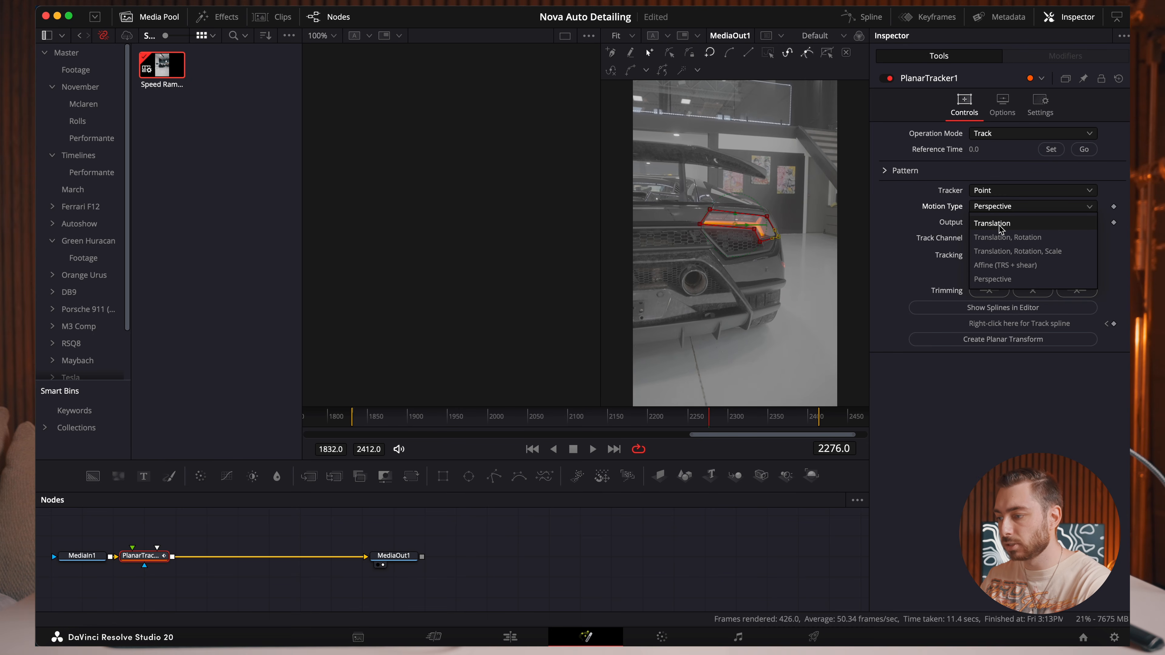
left_click(1001, 224)
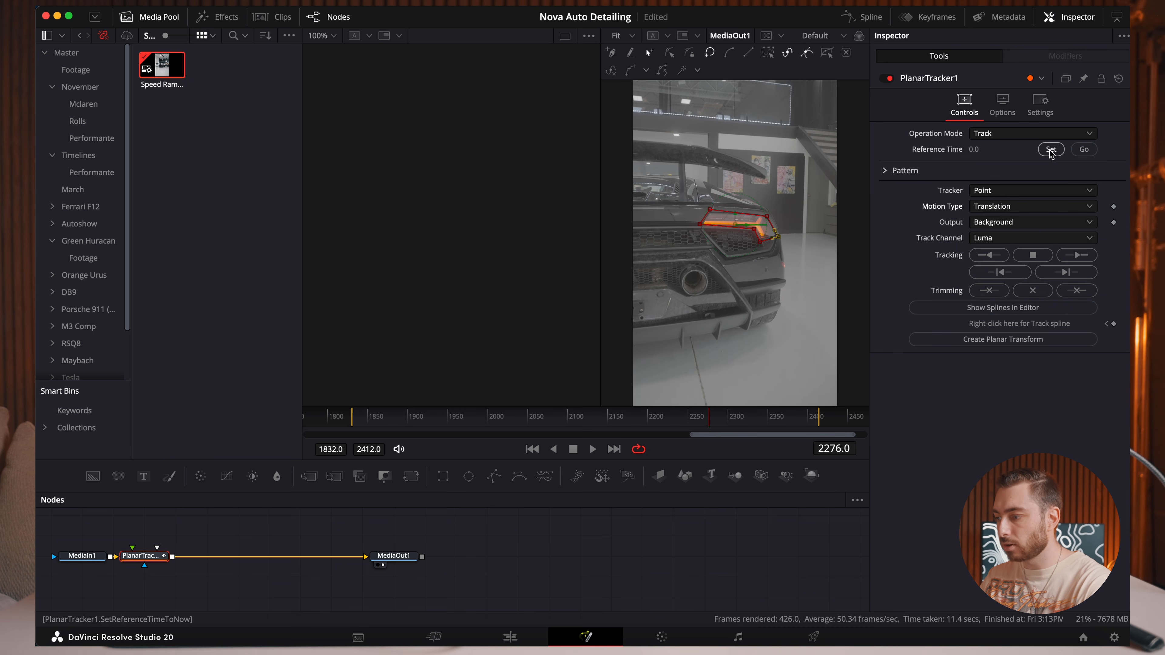
left_click(1075, 257)
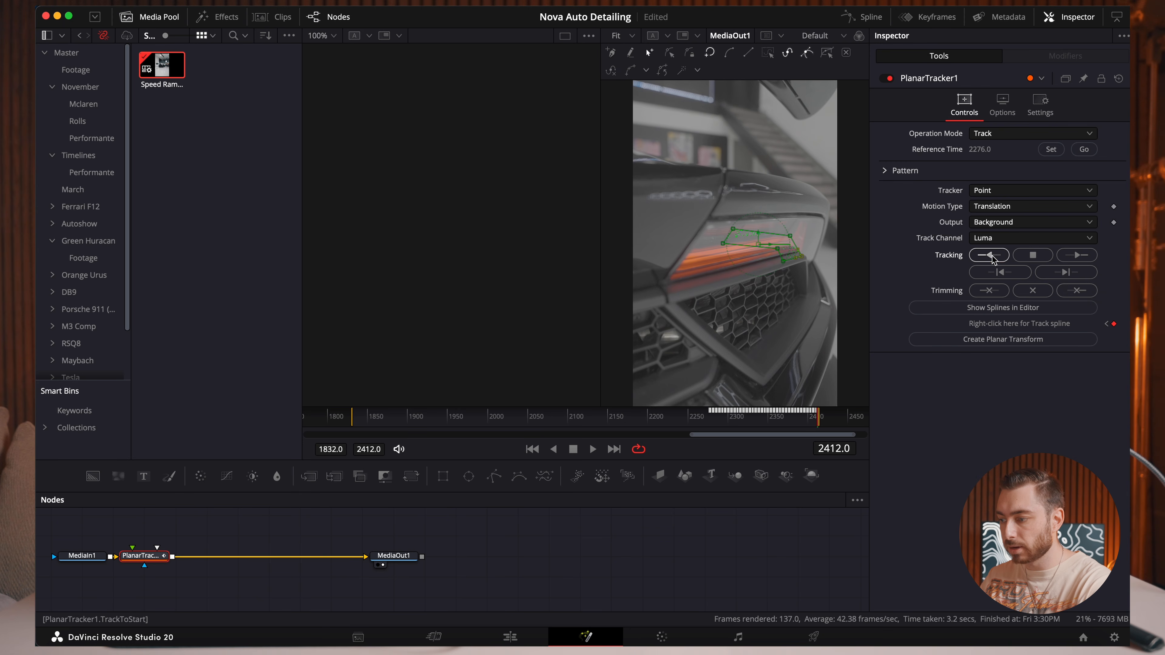
left_click(989, 256)
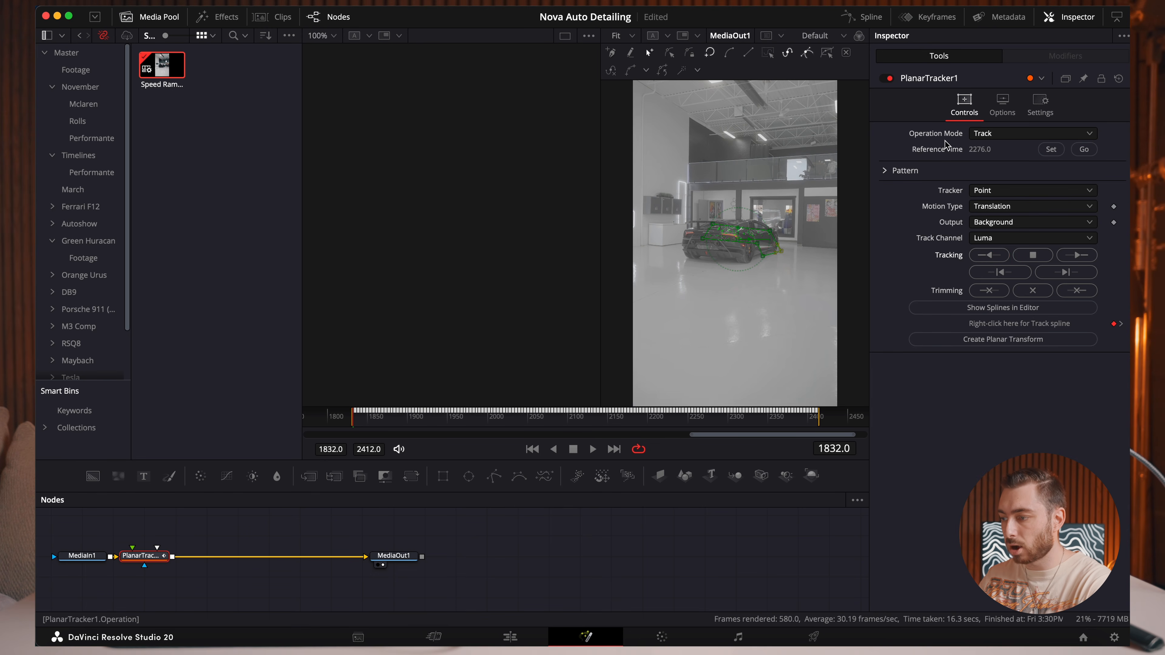
Set the planar tracker's operation mode to Steady and play the stabilized clip on the Edit page timeline.
left_click(1011, 134)
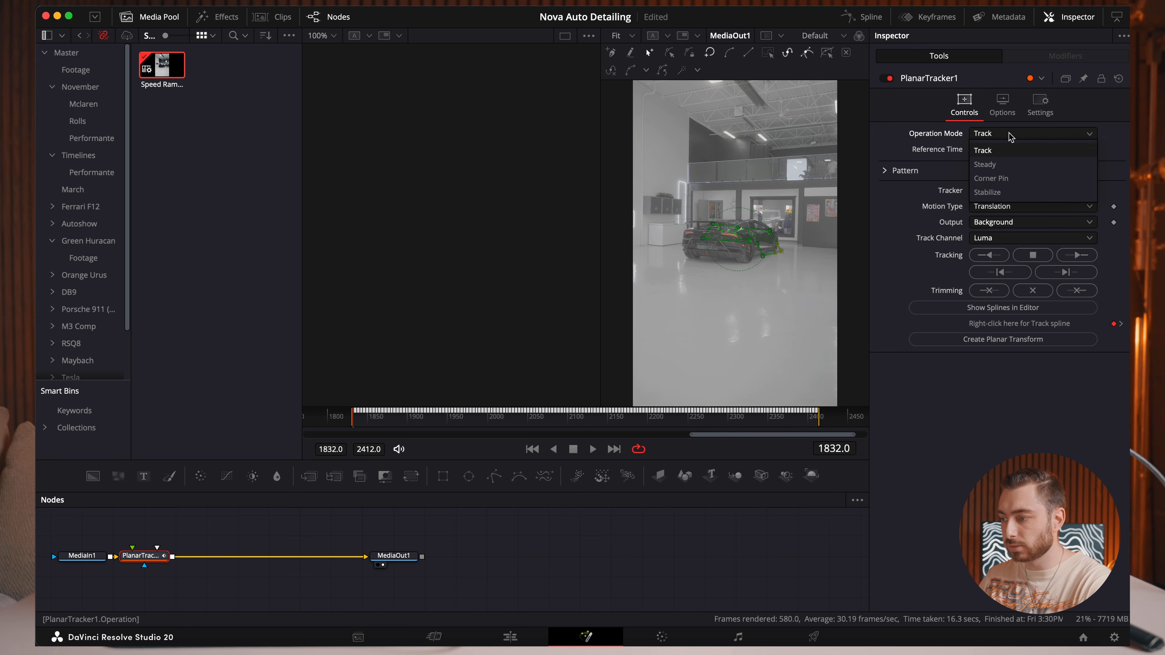
left_click(1009, 165)
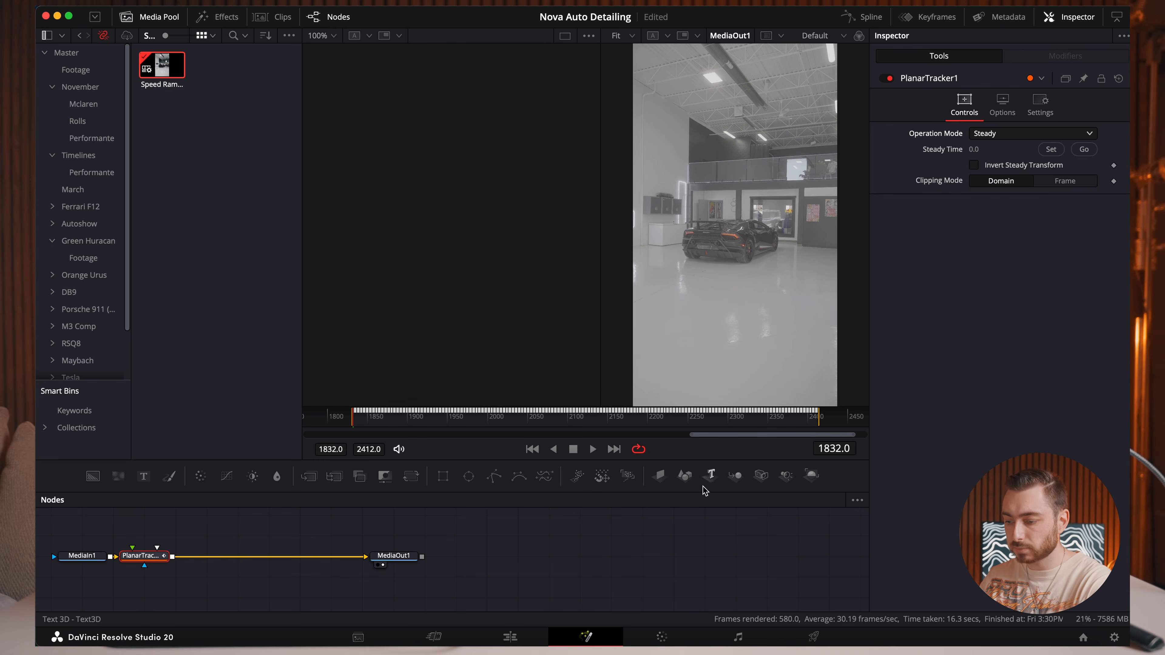
left_click(511, 637)
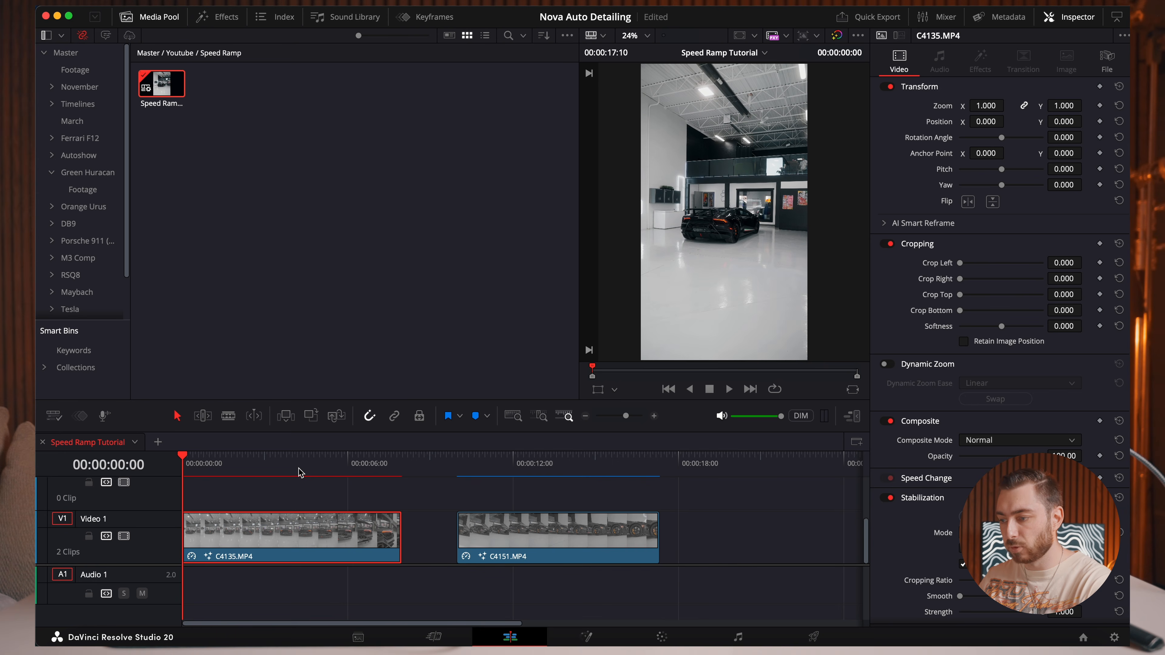
key("space")
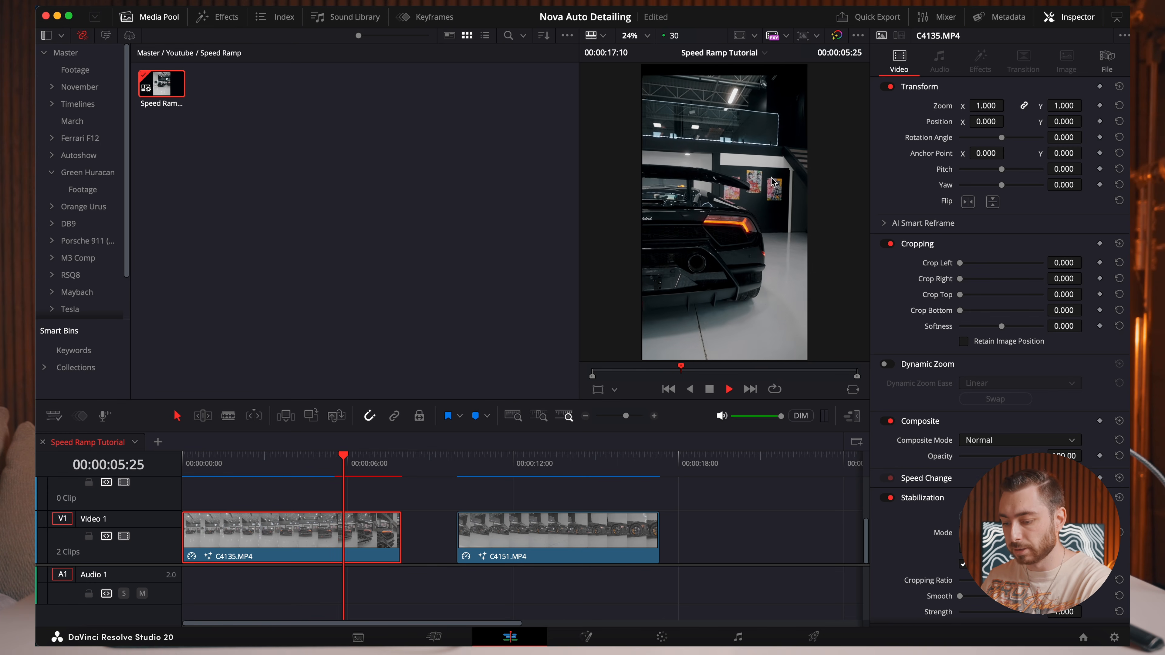
key("space")
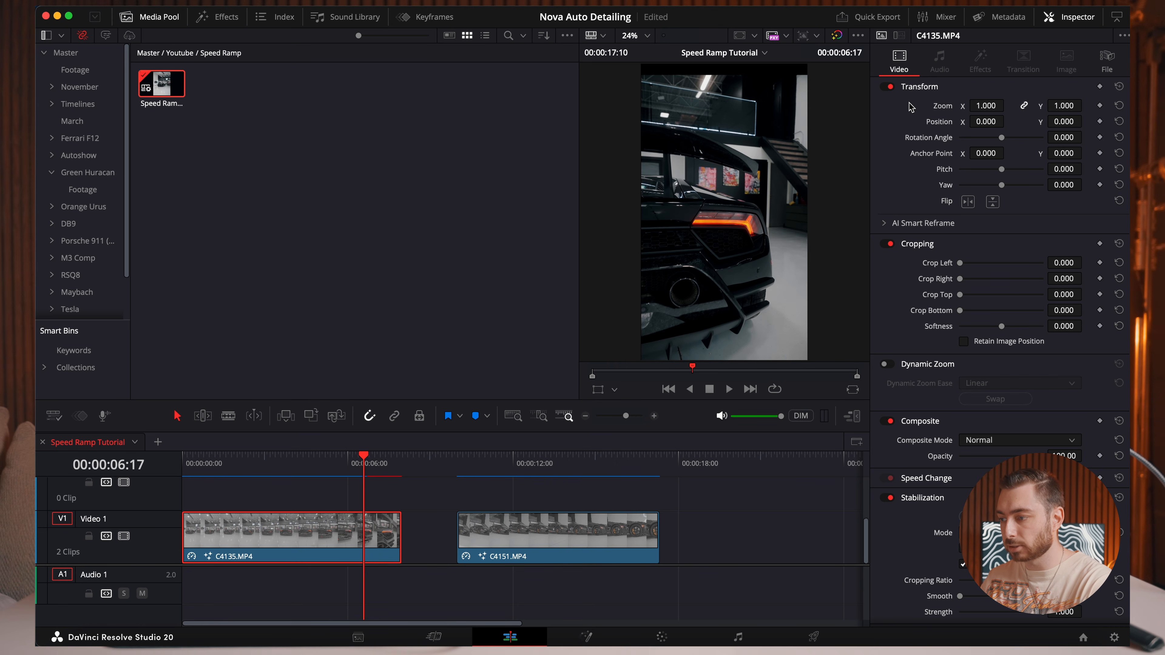
Set clip C4135.MP4's zoom to 1.180 to hide the black edges and play it from the start.
left_click_drag(1007, 105, 1078, 106)
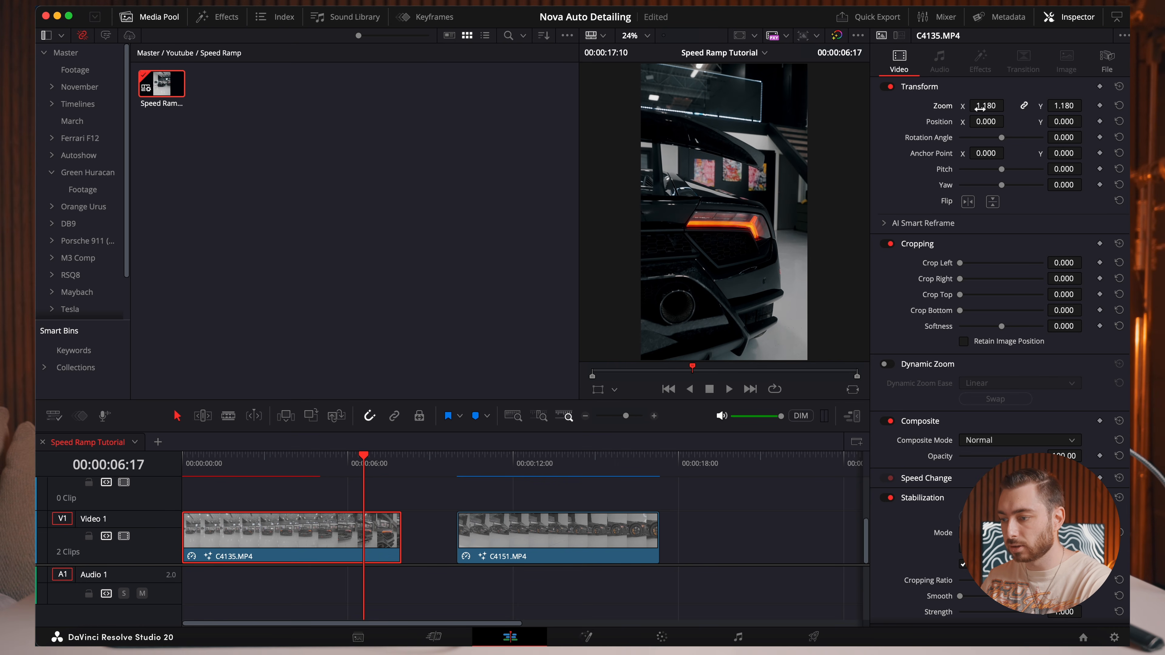
key("Home")
key("space")
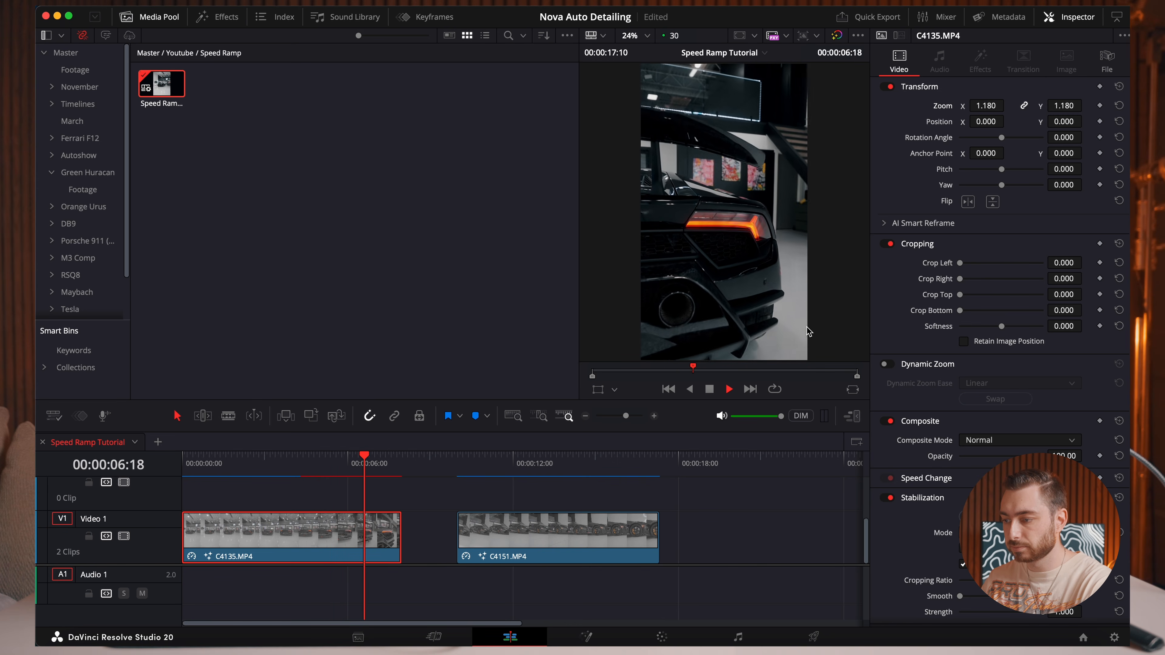
key("space")
key("Home")
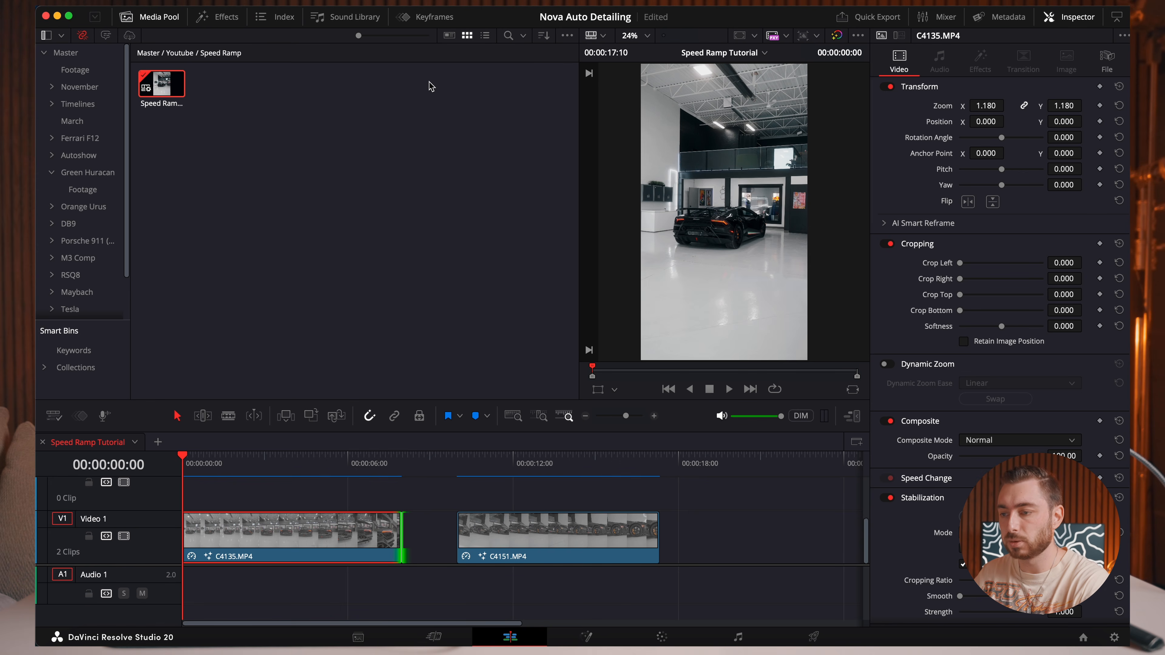
Show the clip's keyframe parameters and add a Retime Speed keyframe at 00:00:04:10.
left_click(427, 16)
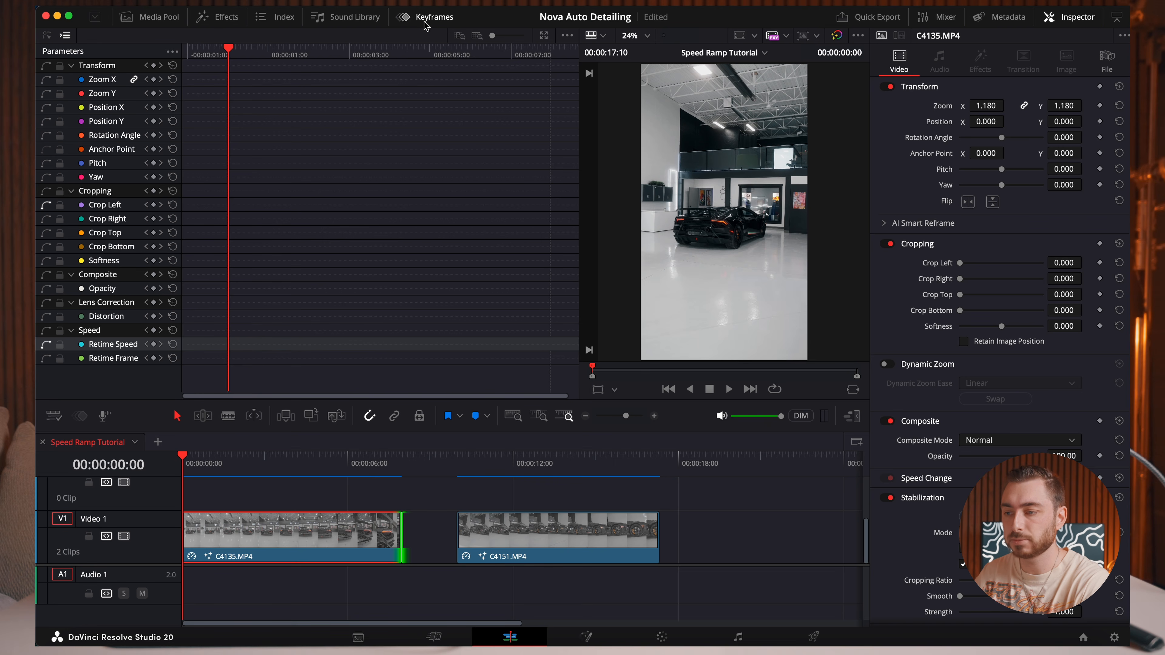
key("space")
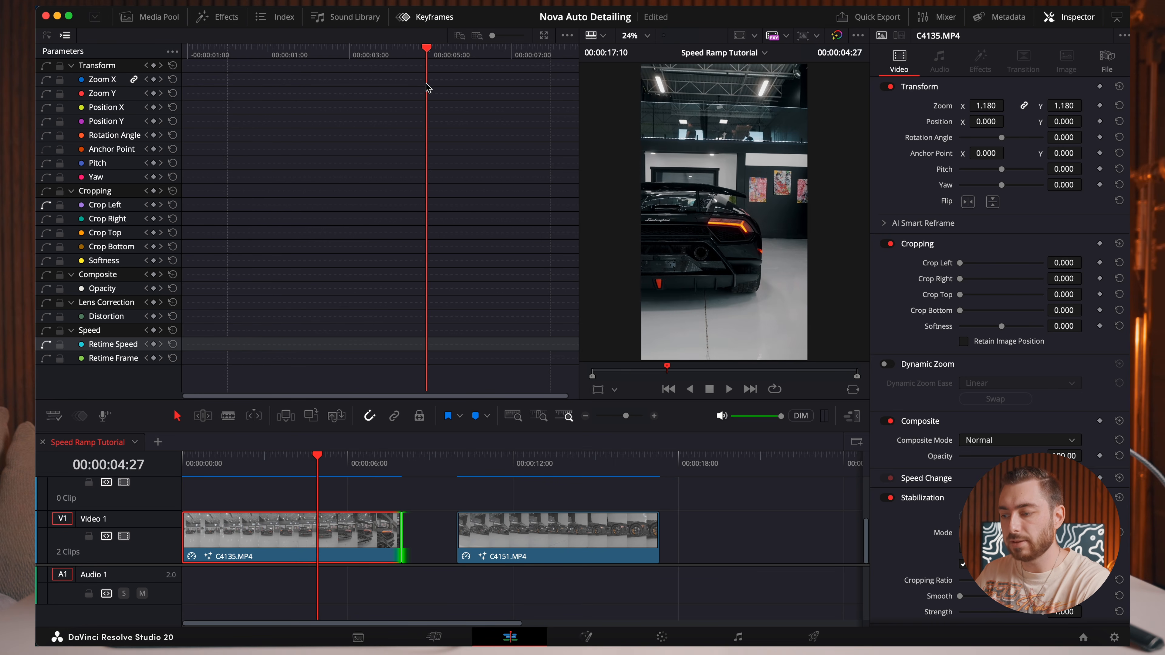
left_click_drag(416, 87, 404, 85)
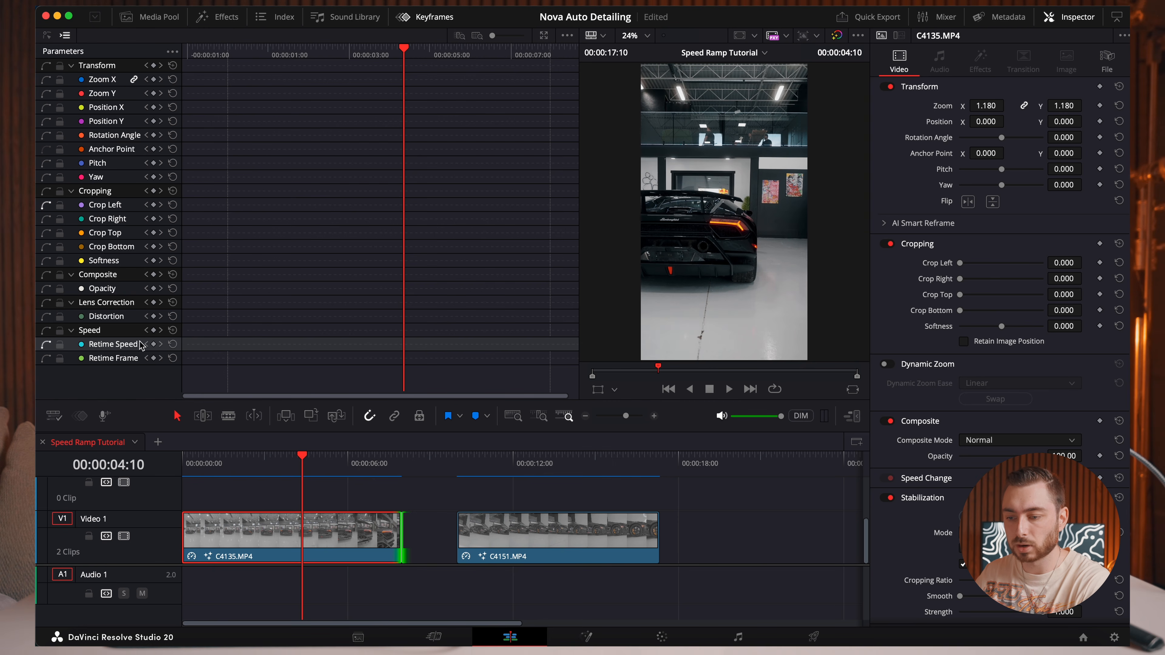
left_click(154, 344)
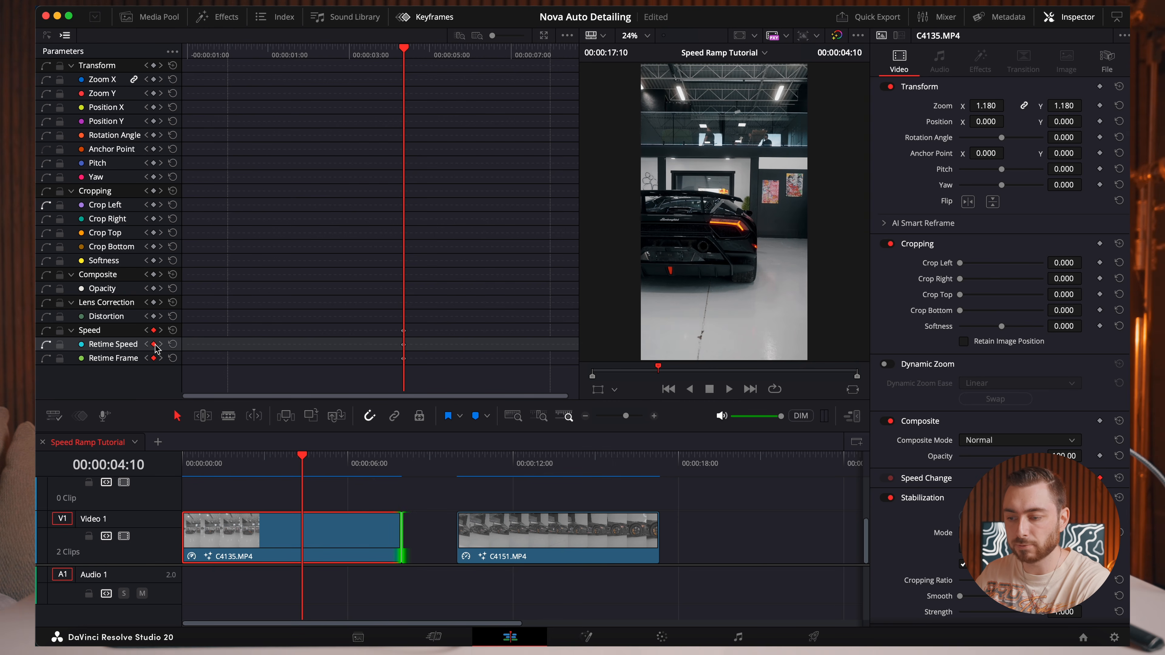
Expand the Keyframe Editor and raise the retime speed after the 00:00:04:10 keyframe to about 19.7.
left_click(545, 36)
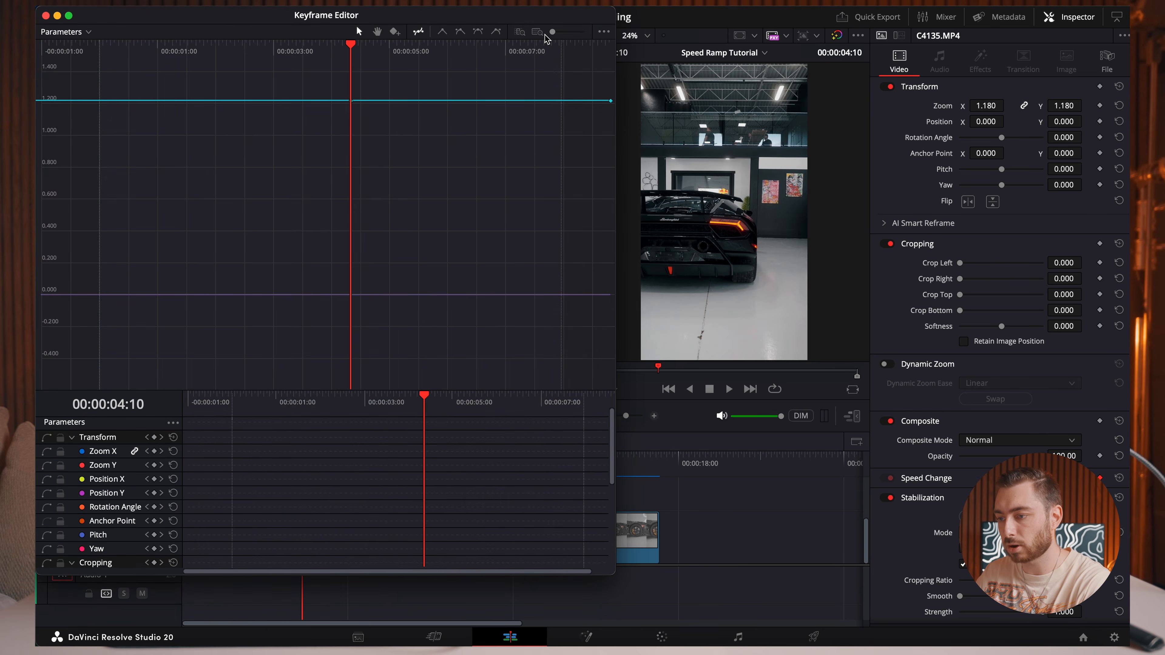
left_click(318, 46)
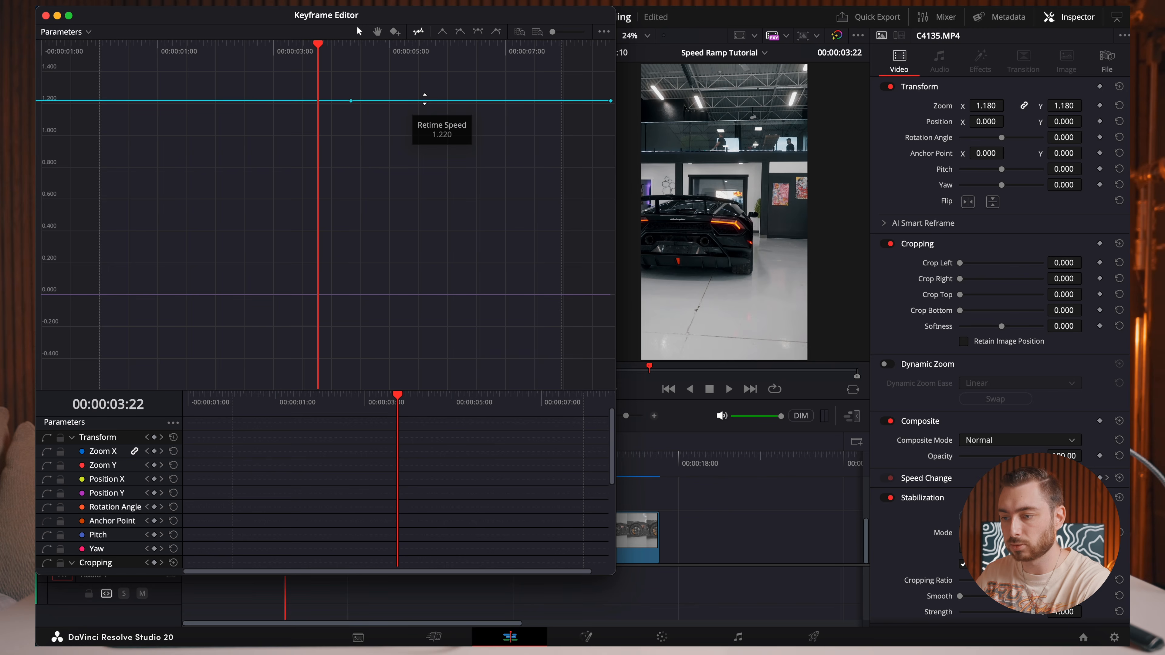
left_click_drag(424, 99, 596, 91)
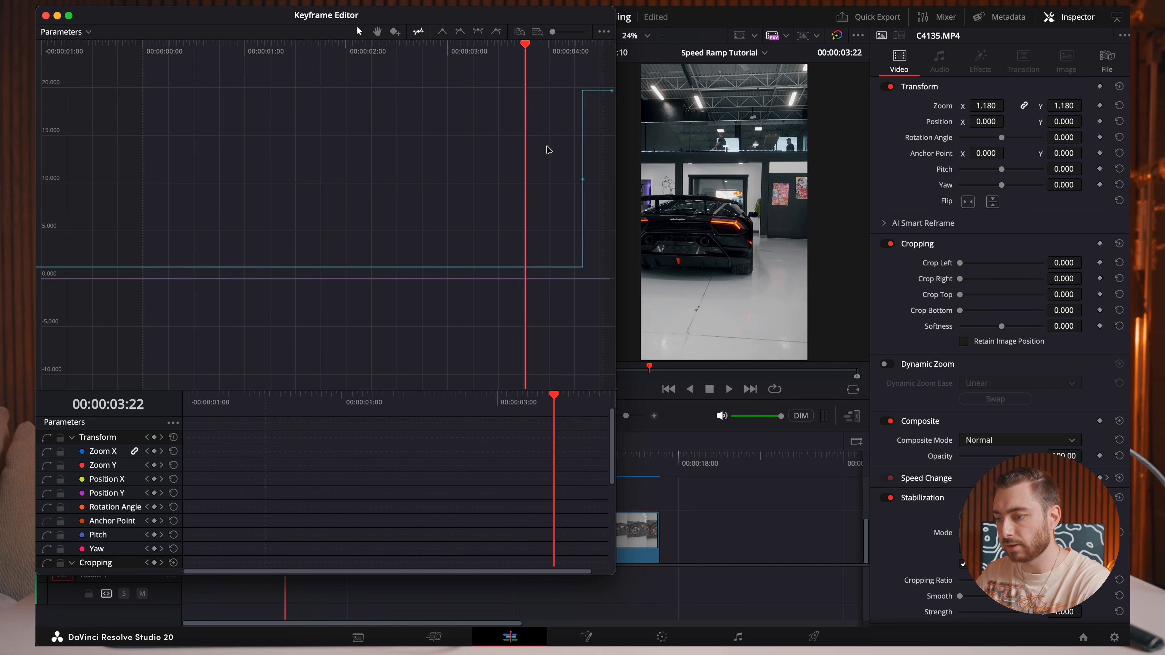
Select the Retime Speed keyframe, smooth it into an eased curve and preview the speed change.
left_click_drag(542, 146, 606, 202)
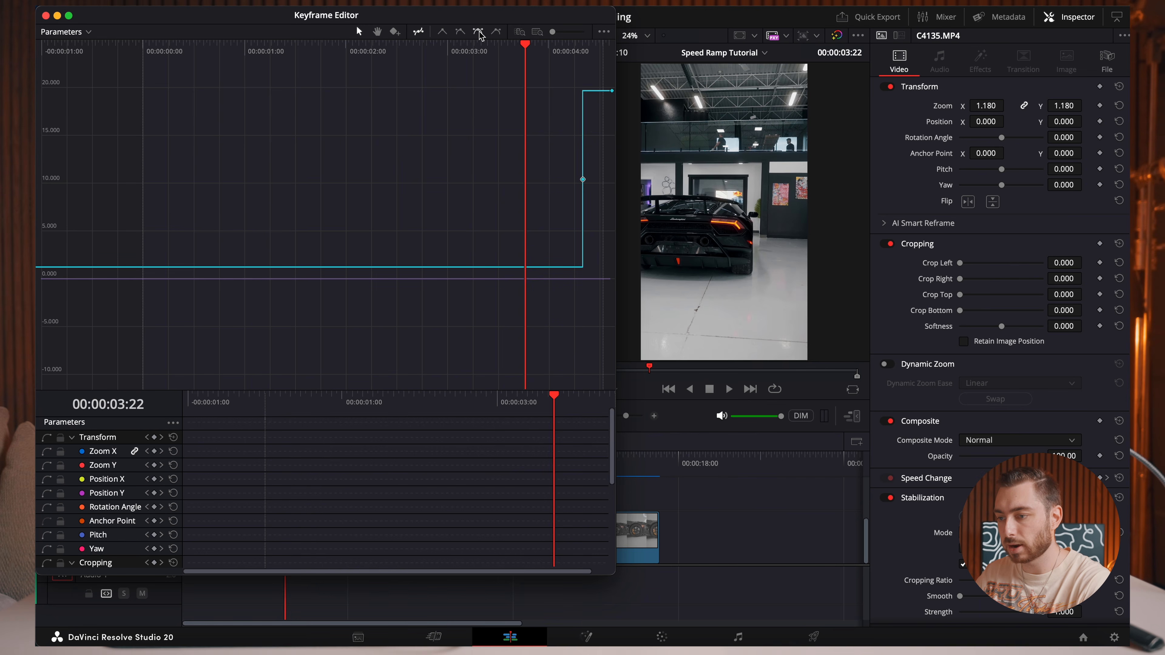
left_click(479, 33)
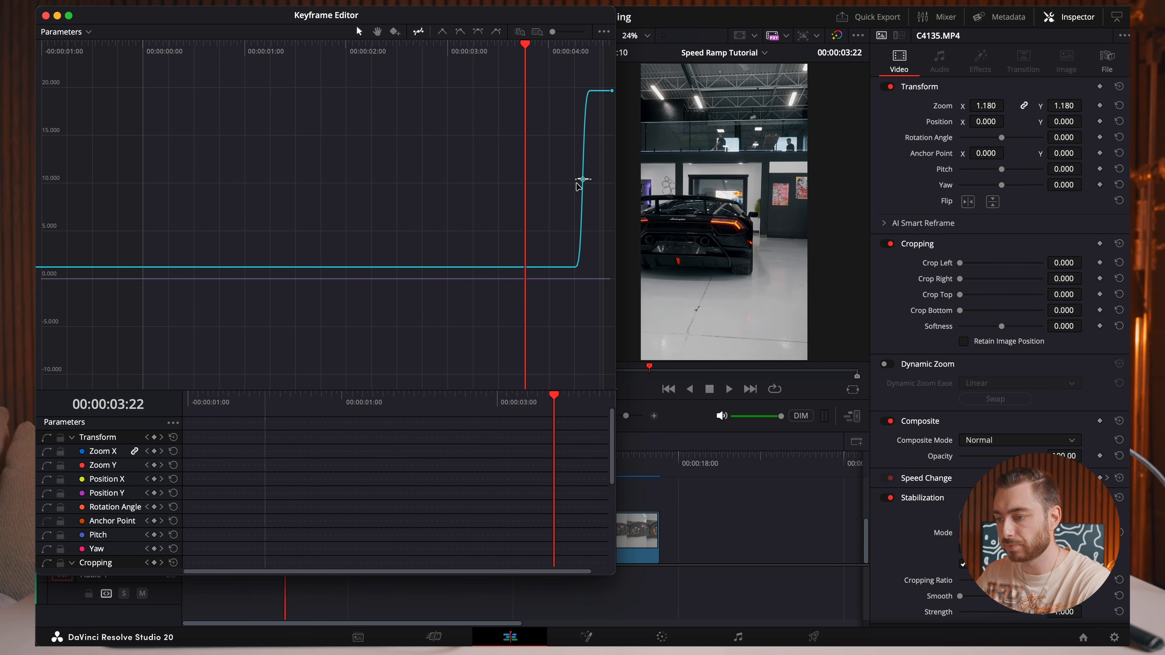
key("space")
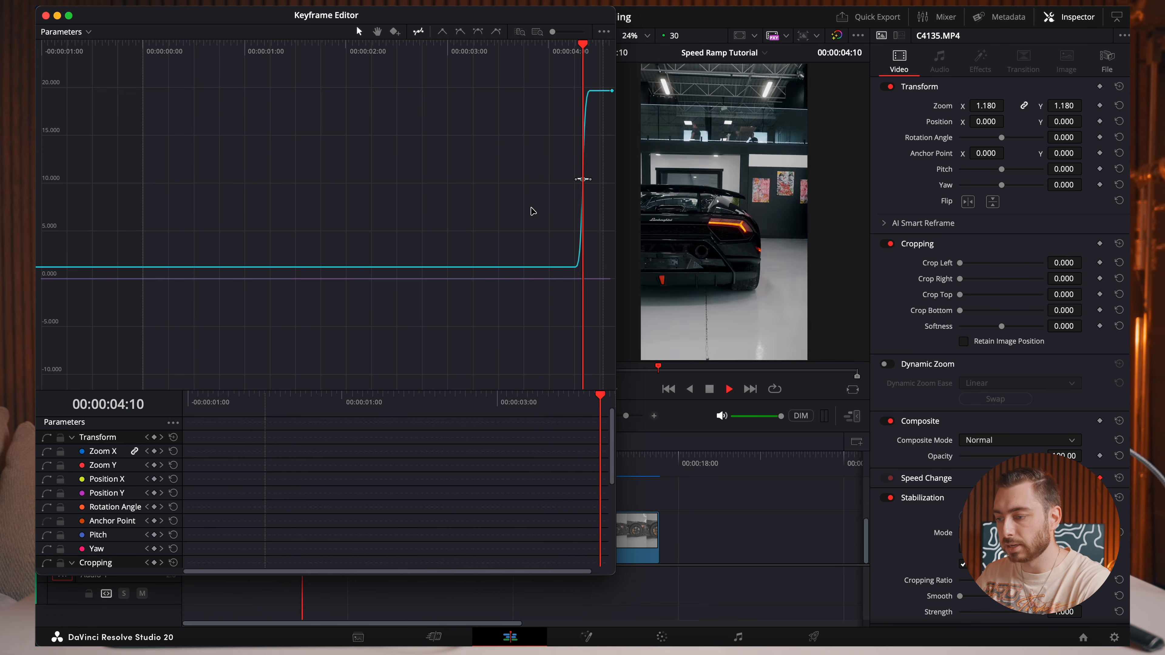
left_click_drag(603, 53, 549, 53)
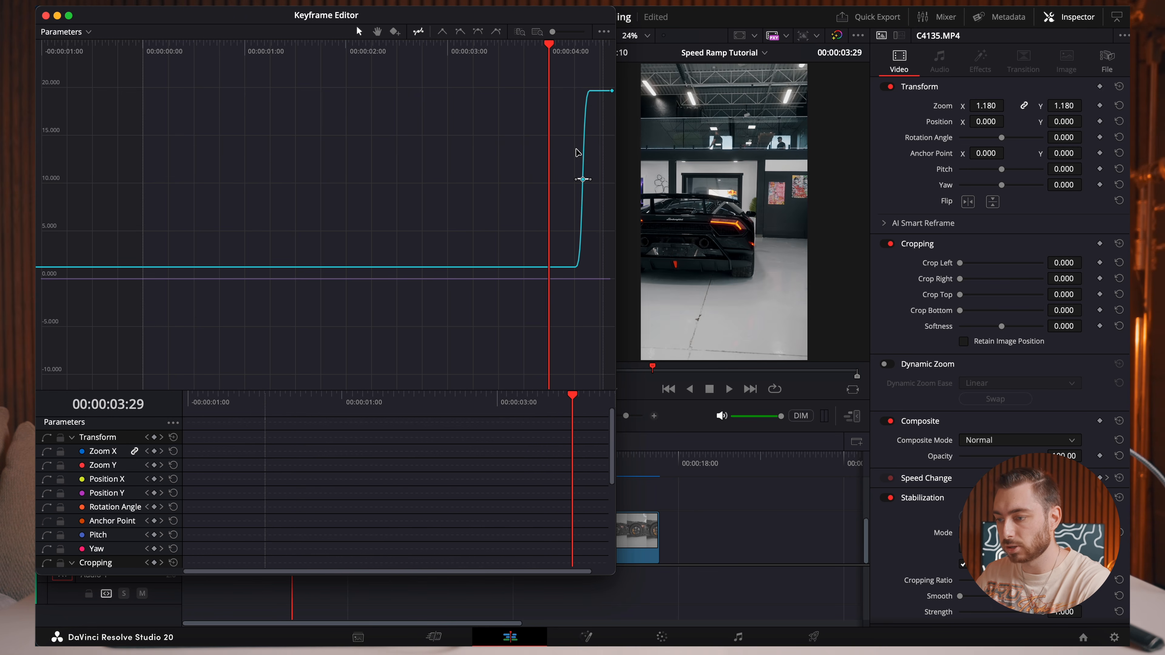
Lengthen the speed keyframe's curve handles for a more gradual ramp and play the clip to check it.
mouse_move(580, 182)
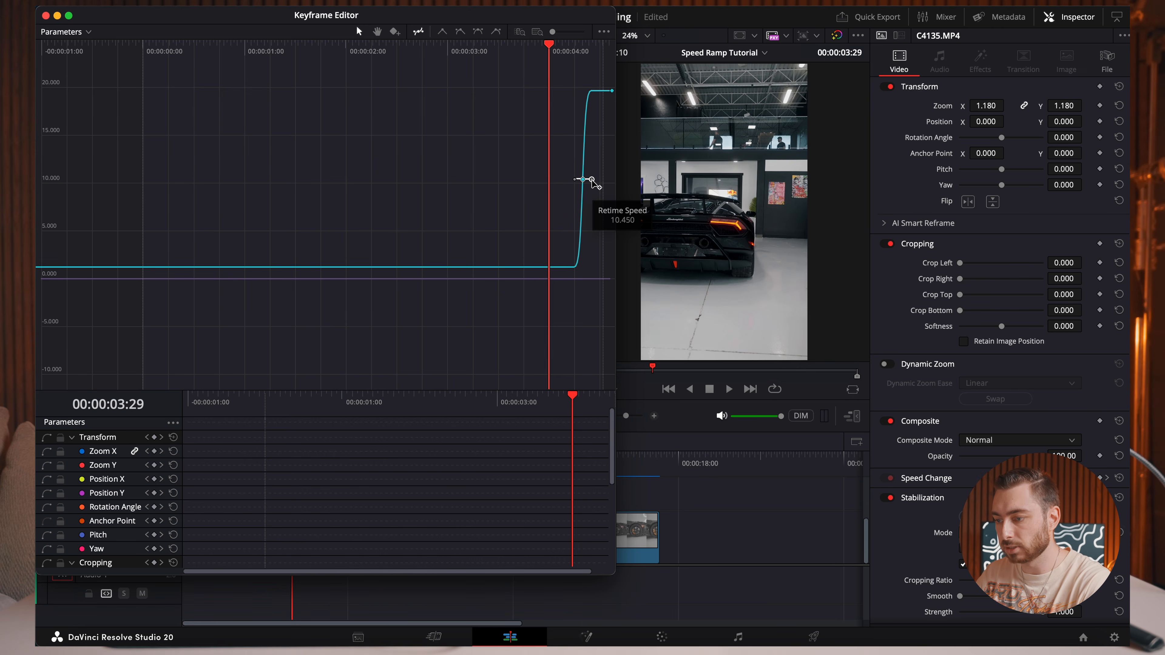
left_click_drag(590, 180, 613, 180)
left_click_drag(549, 45, 390, 91)
key("space")
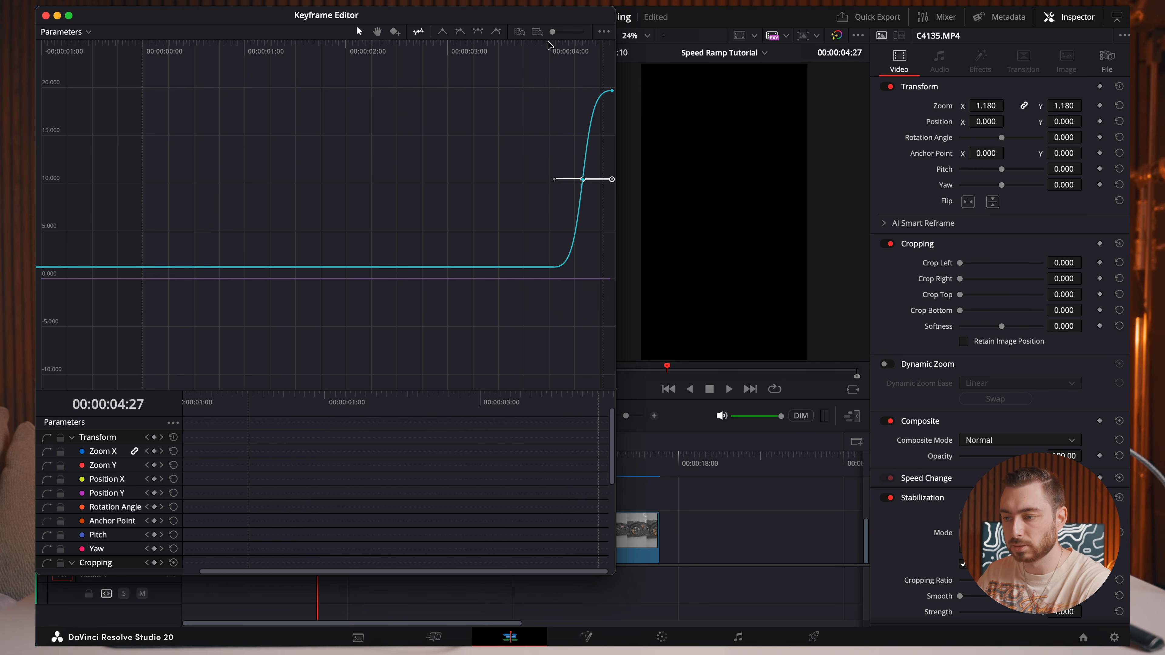
left_click(389, 47)
key("space")
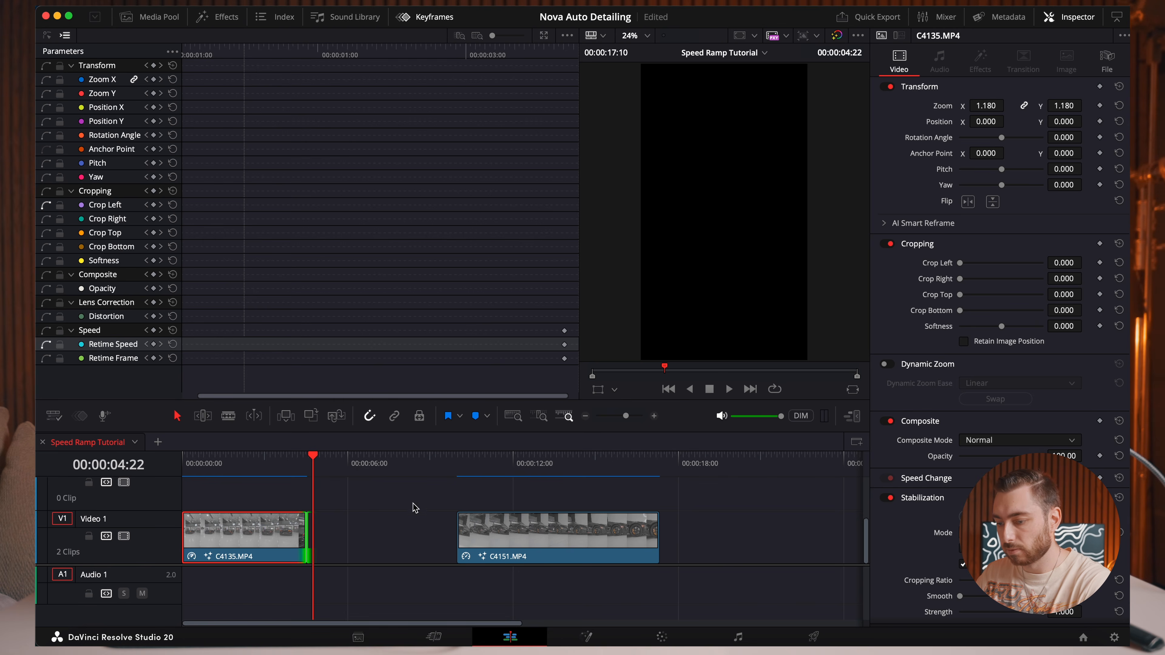
Move clip C4151.MP4 on Video 1 so it directly follows the end of C4135.MP4.
left_click(354, 516)
left_click_drag(504, 533, 351, 534)
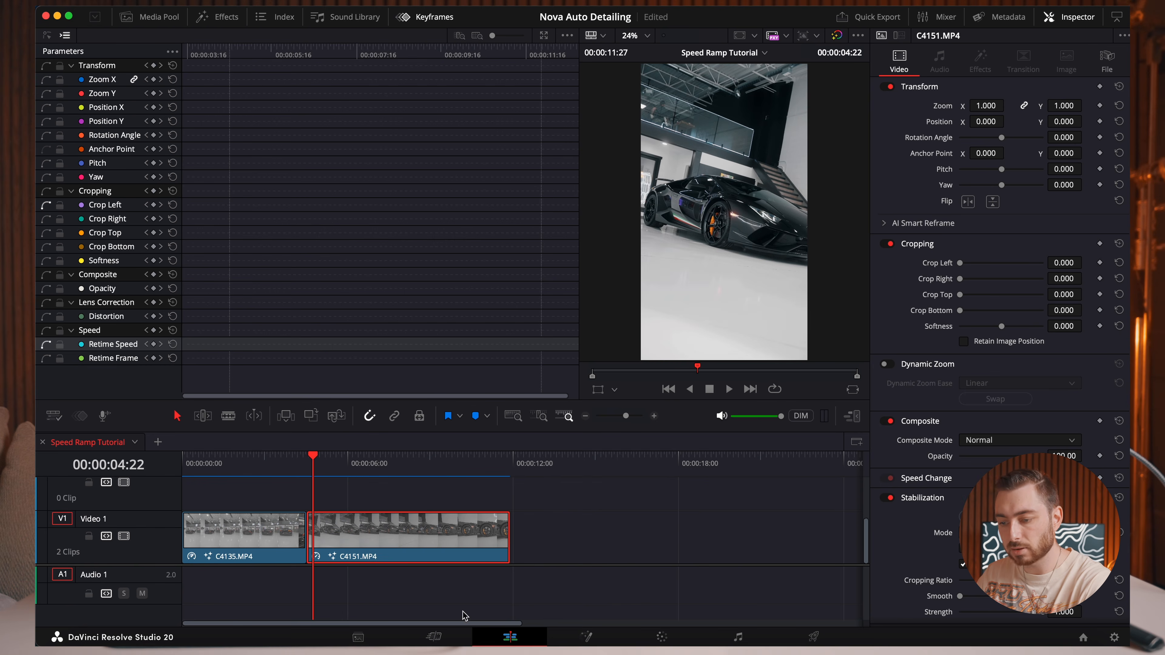
Open clip C4151.MP4 on the Fusion page and add a Planar Tracker after its media input node.
left_click(587, 638)
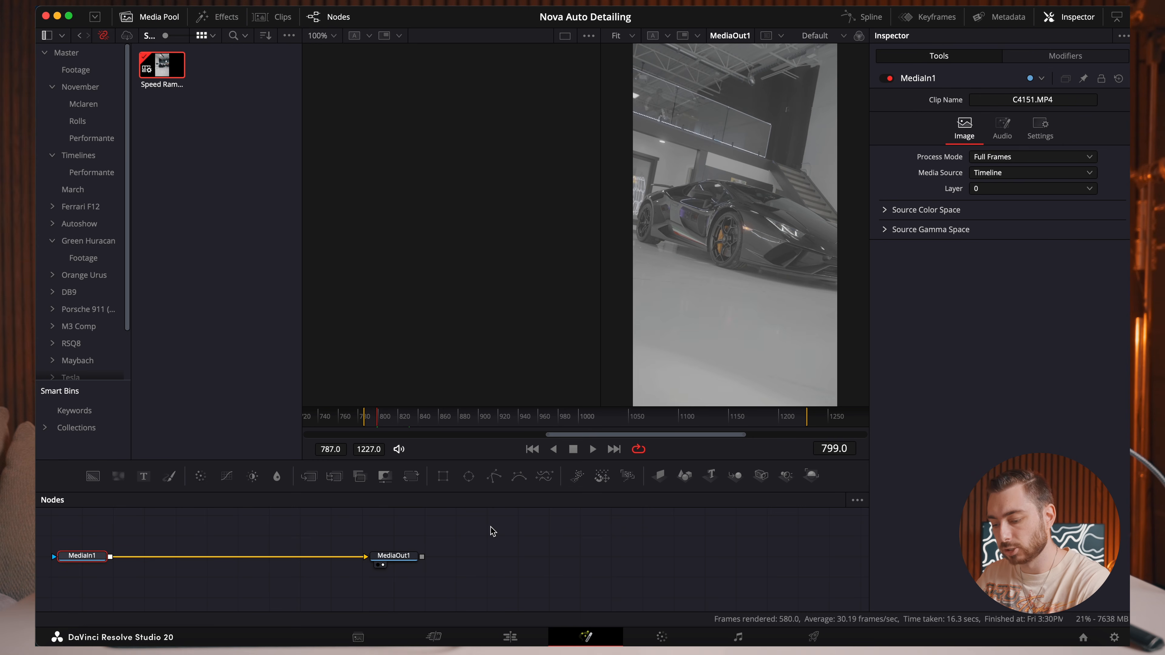
key("shift+space")
type("pla")
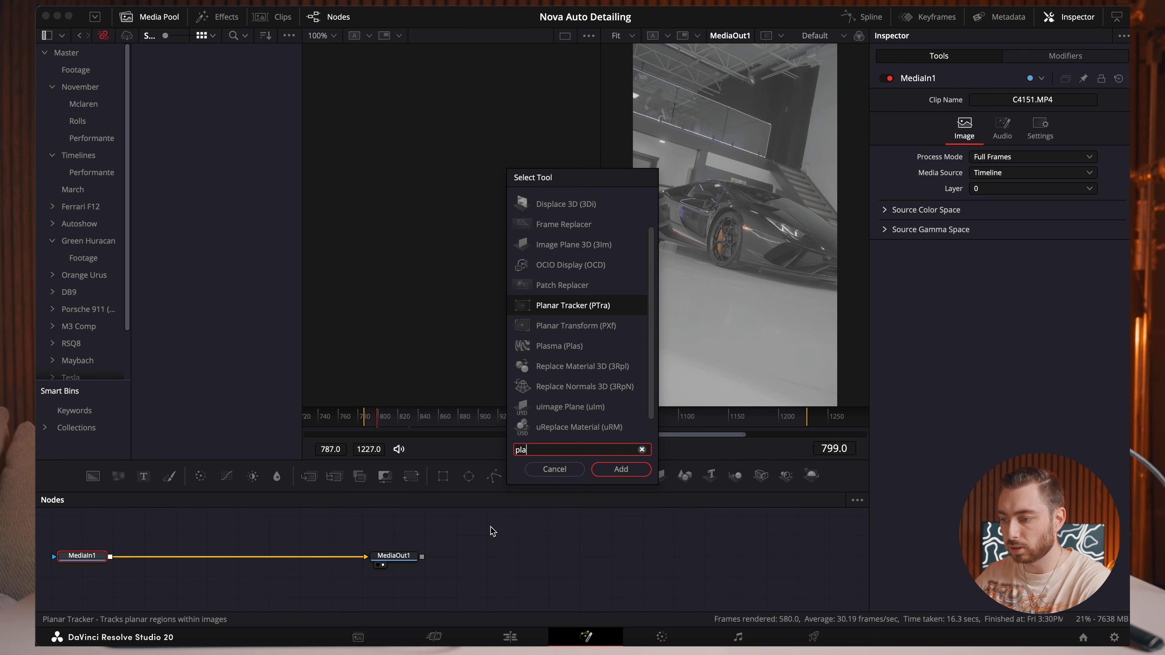
key("Return")
At frame 1218, outline the car's wheel center cap with a closed tracking shape.
left_click_drag(680, 415, 798, 420)
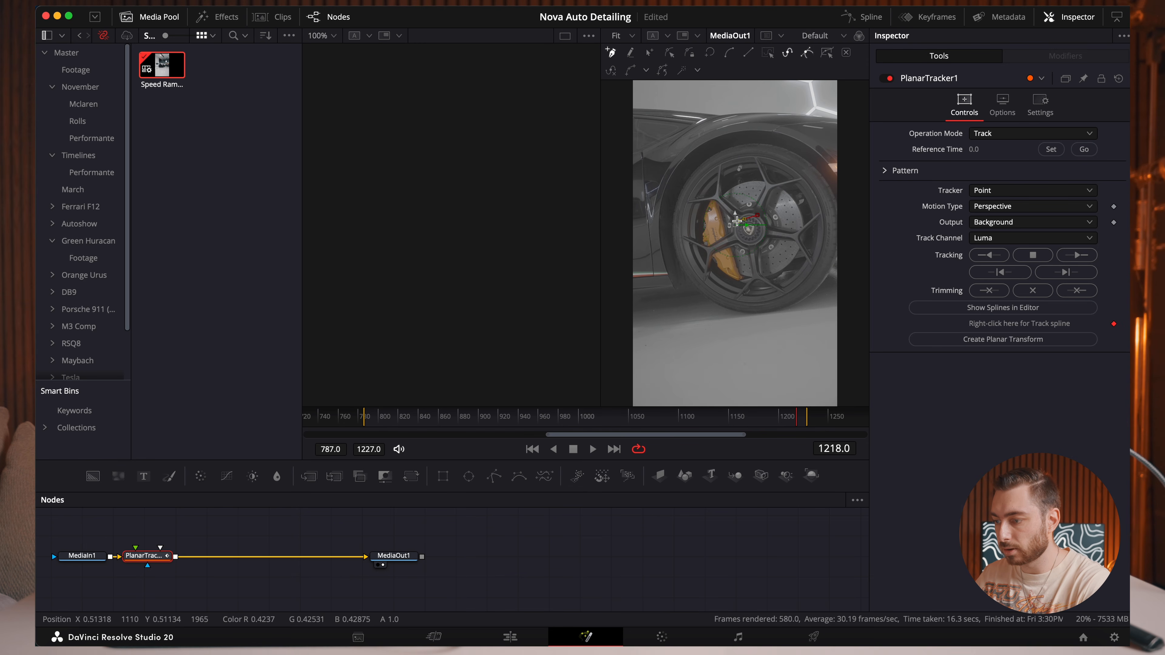
left_click(737, 221)
left_click(736, 237)
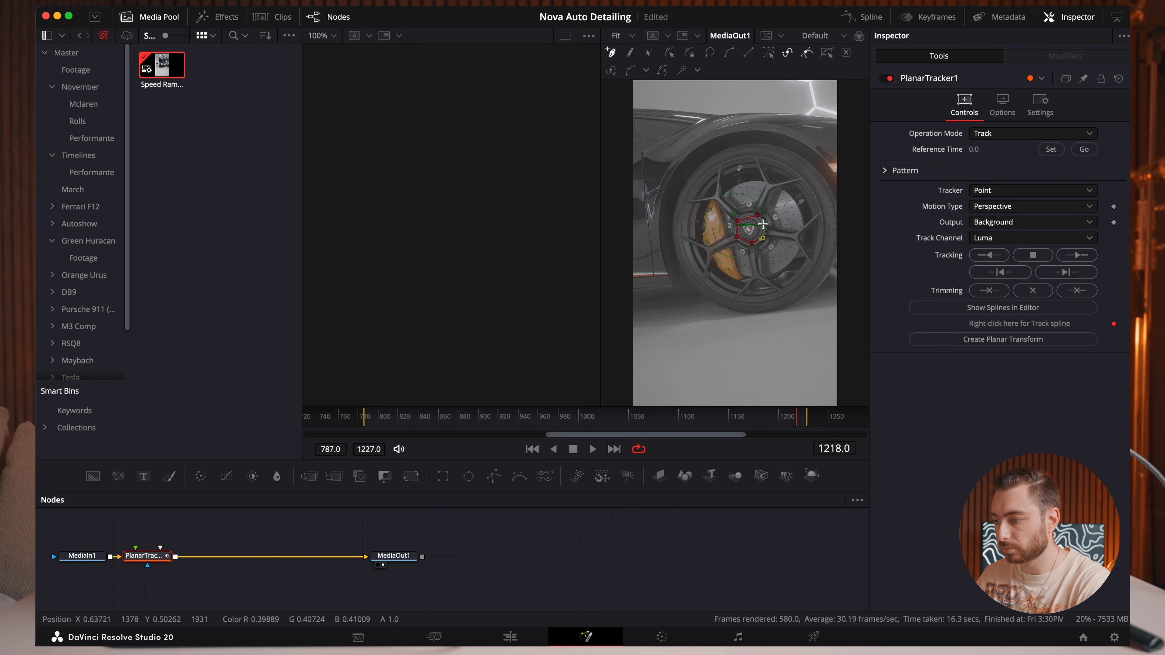
left_click(758, 216)
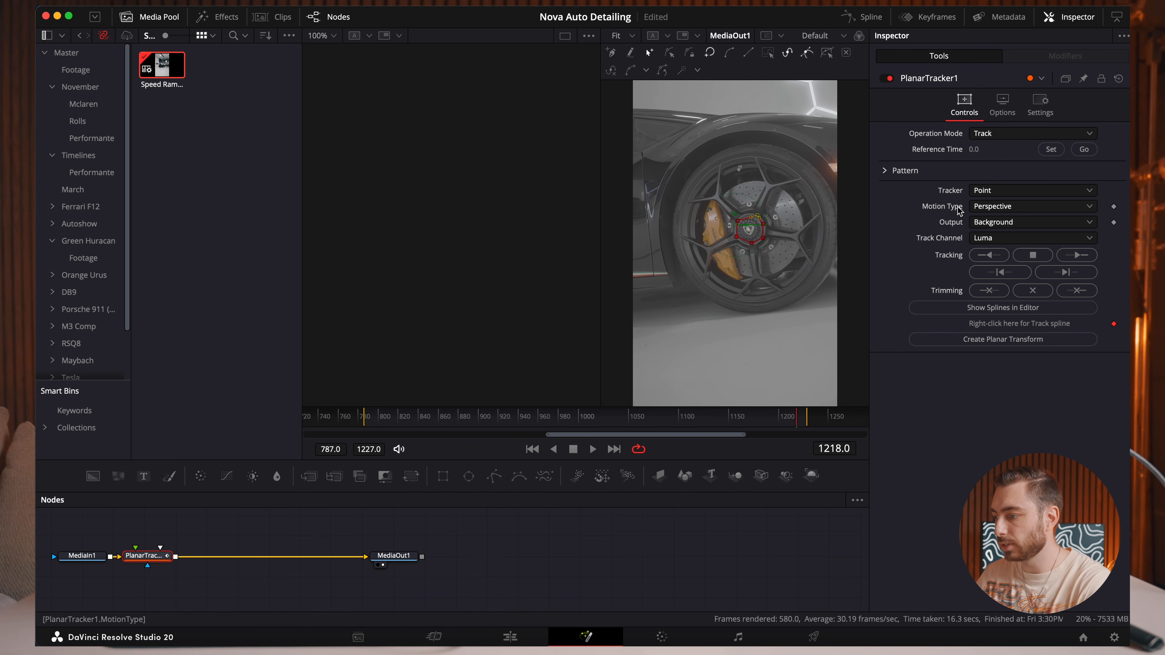
Set the motion type to Translation with frame 1218 as the reference time, and track the center cap forward and backward through the clip.
left_click(1017, 211)
left_click(1014, 224)
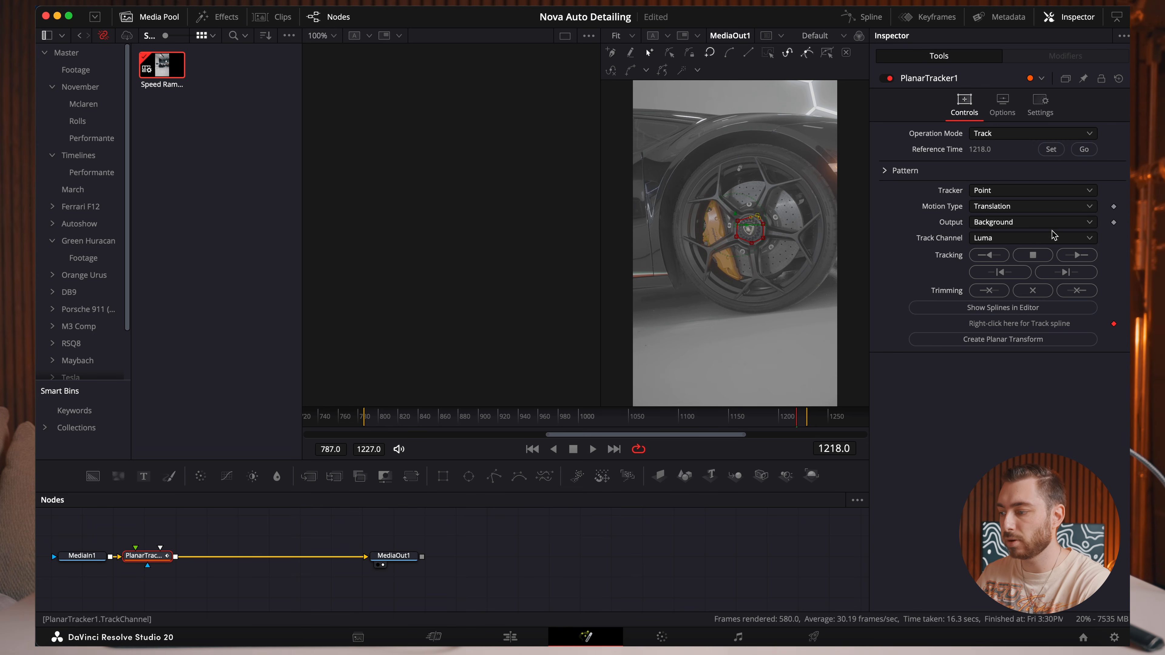
left_click(1076, 255)
left_click(999, 258)
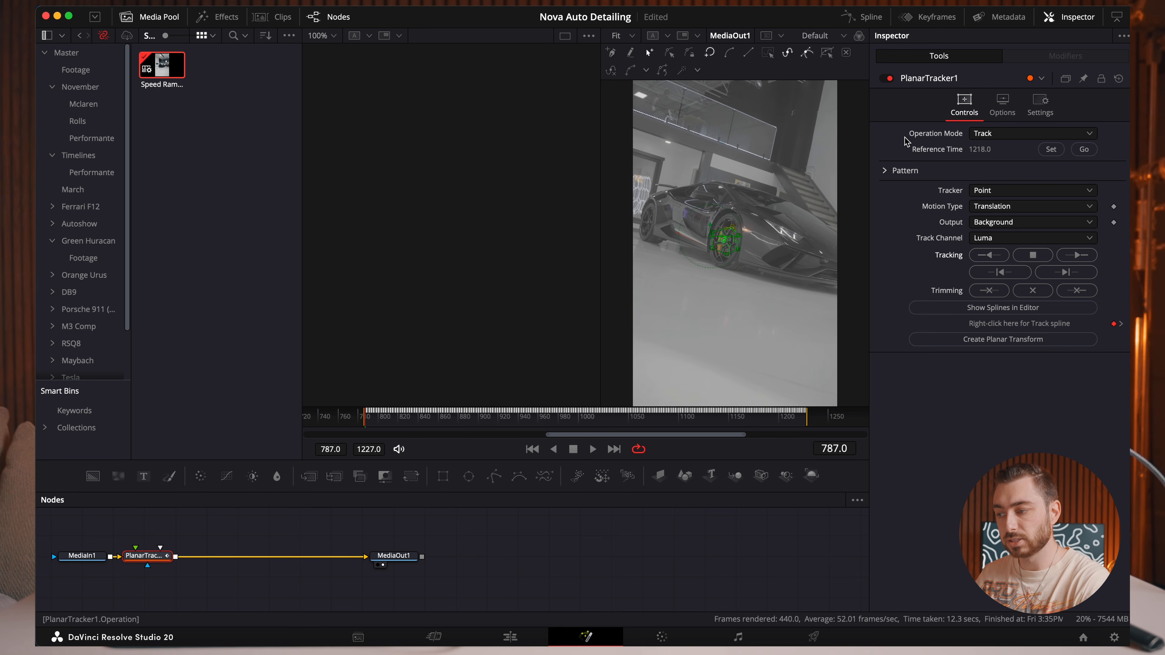
Set the planar tracker's operation mode to Steady and play the stabilized clip on the Edit page to check its edges.
left_click(993, 136)
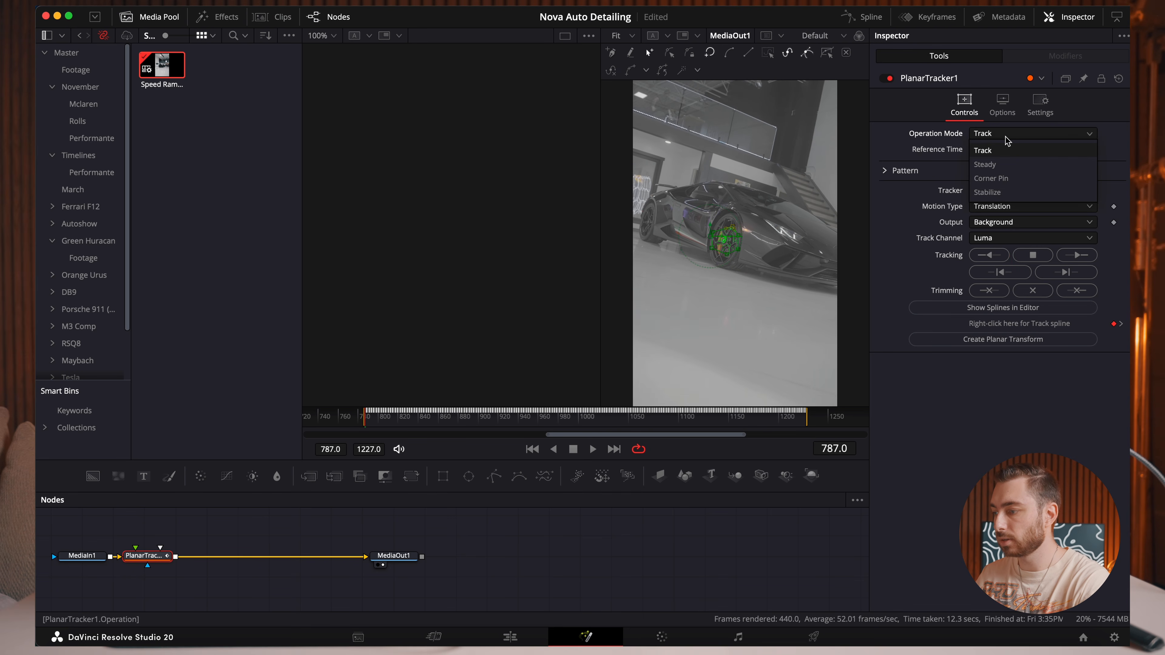
left_click(1000, 164)
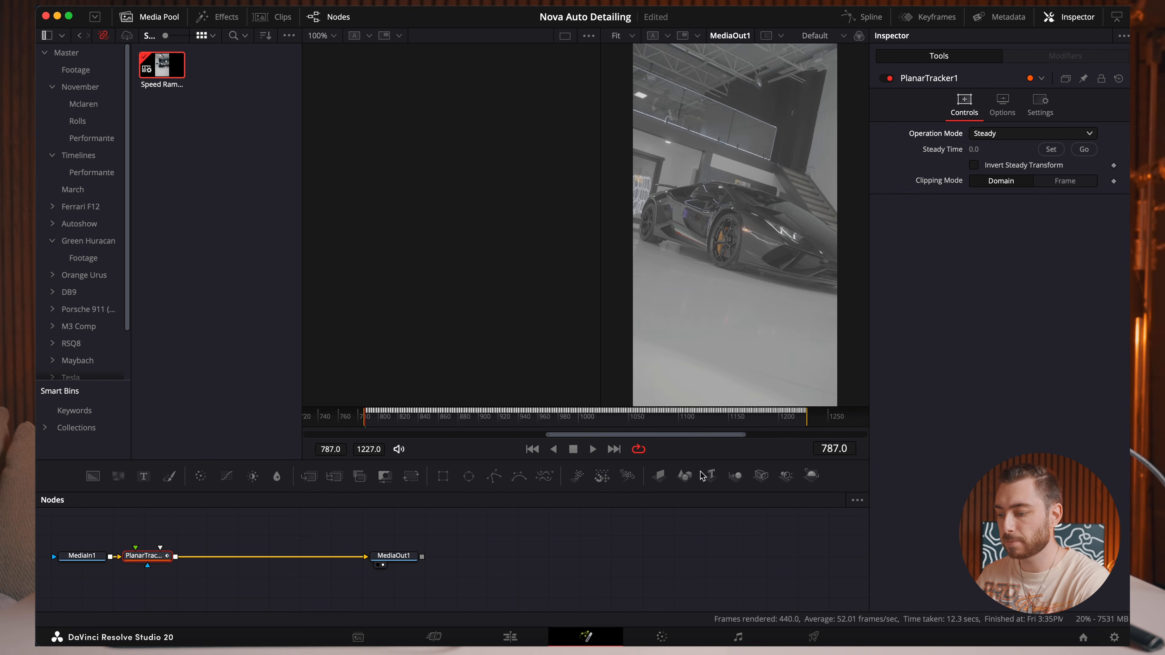
left_click(509, 636)
key("space")
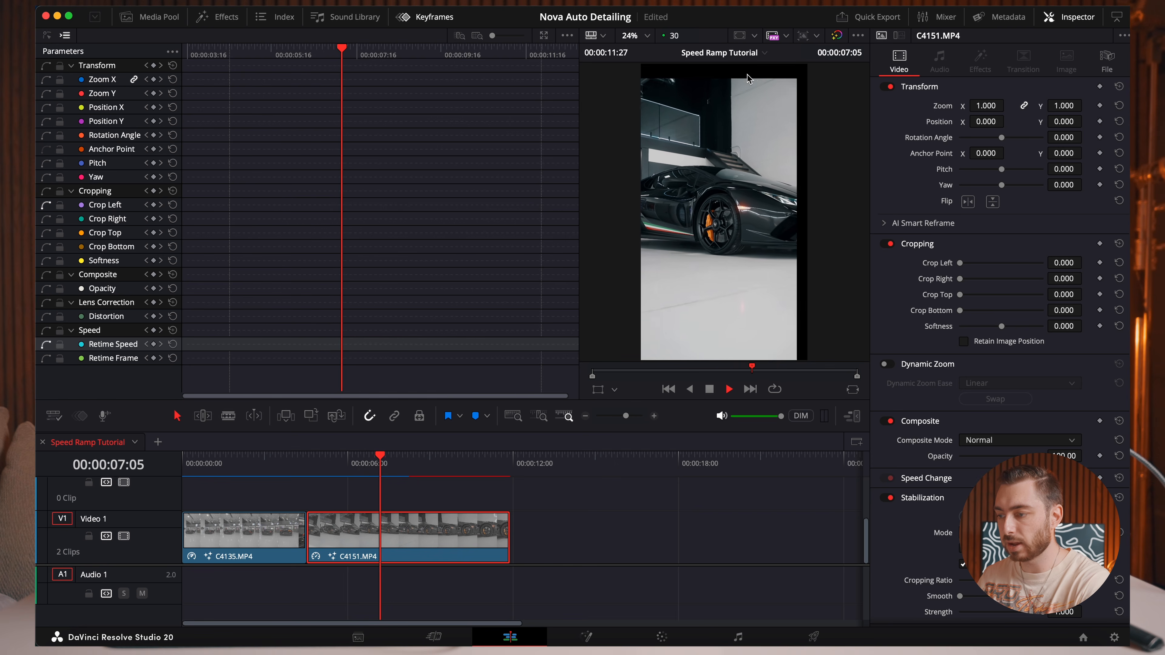
key("space")
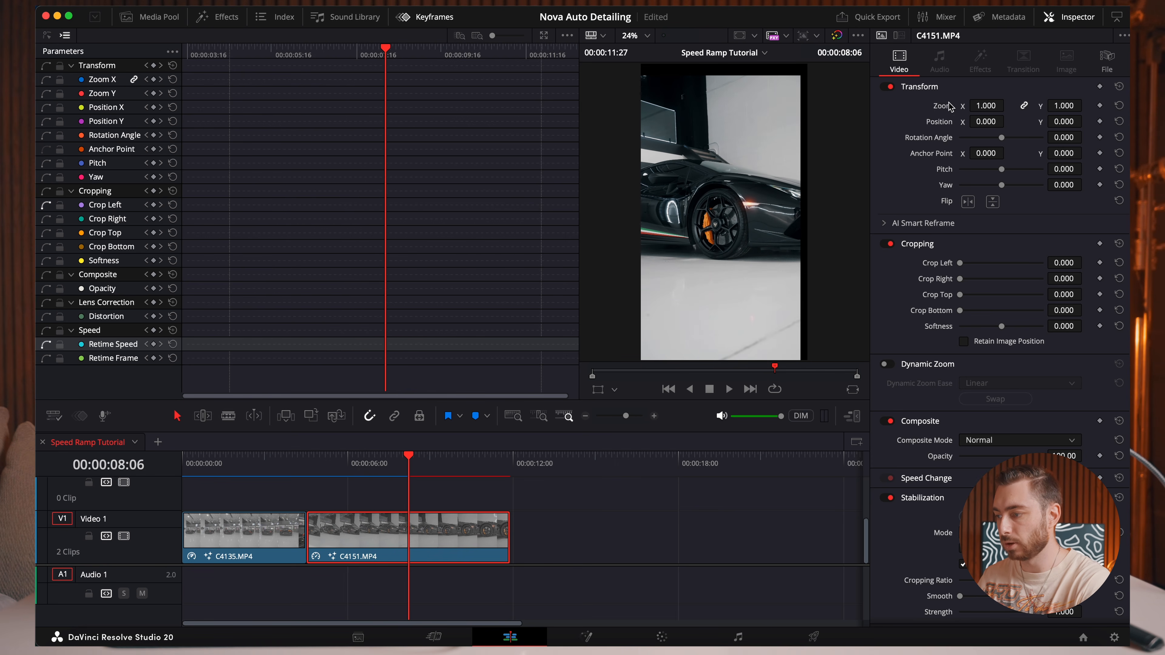
Set C4151.MP4's zoom to 1.280 to cover the black borders and play the clip to check the framing.
left_click_drag(1008, 105, 990, 106)
key("space")
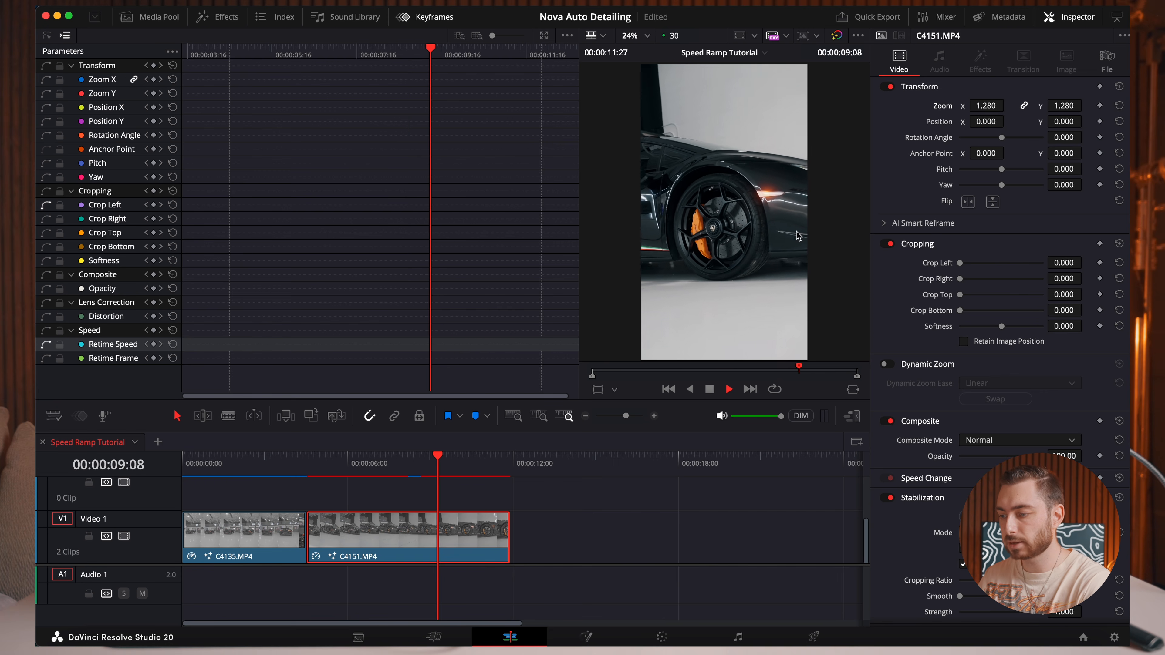
key("space")
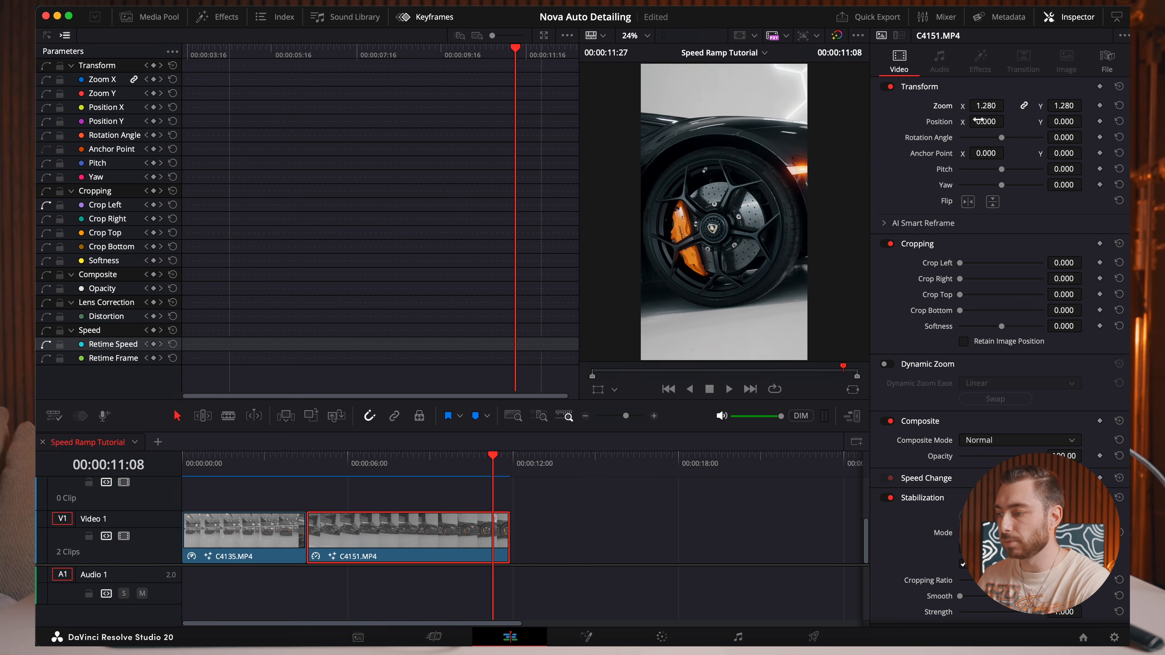
Set C4151.MP4's position to X 94 and Y 121, and replay the clip from its start to check the wheel's centering.
mouse_move(976, 120)
left_mouse_down()
mouse_move(1007, 121)
mouse_move(982, 121)
left_mouse_up()
left_click_drag(1085, 120, 1109, 120)
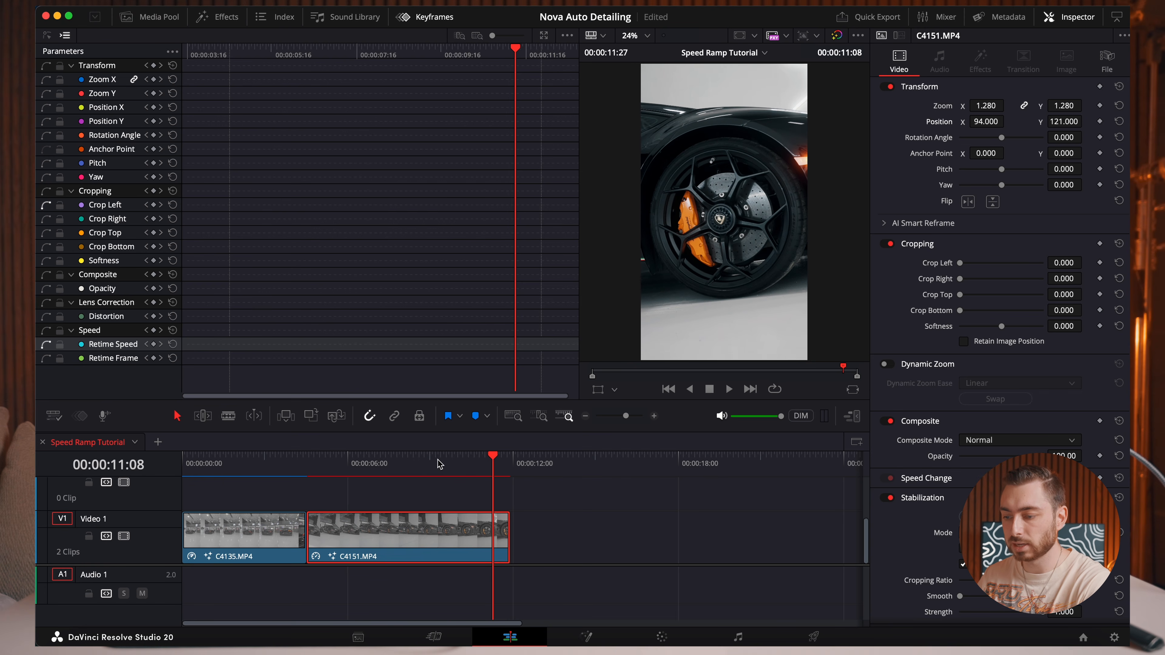
left_click(312, 460)
key("space")
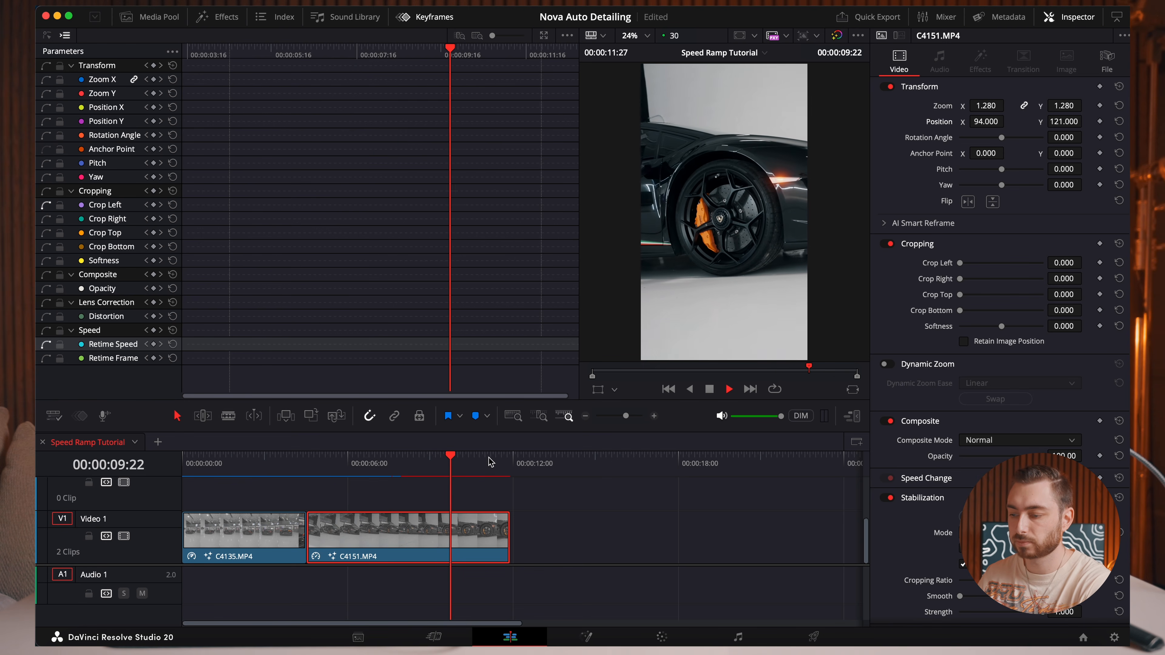
left_click(313, 461)
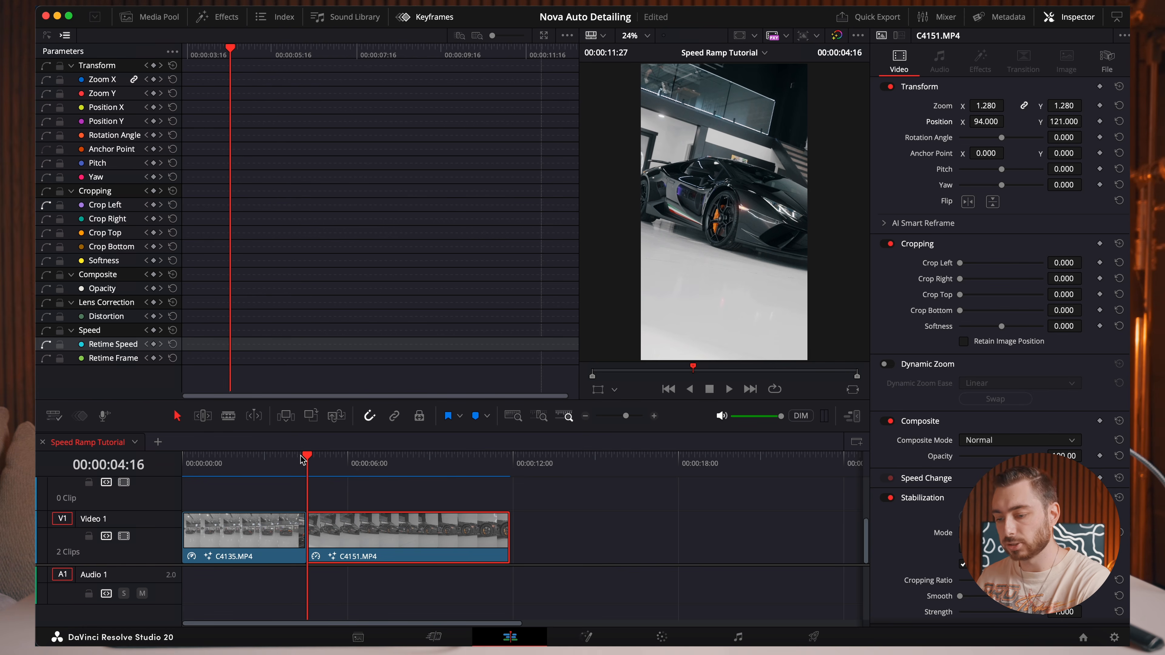
Add a Retime Speed keyframe to C4151.MP4 at 00:00:09:07 and raise the speed before it to about 19.9 in the Keyframe Editor.
left_click_drag(303, 460, 437, 471)
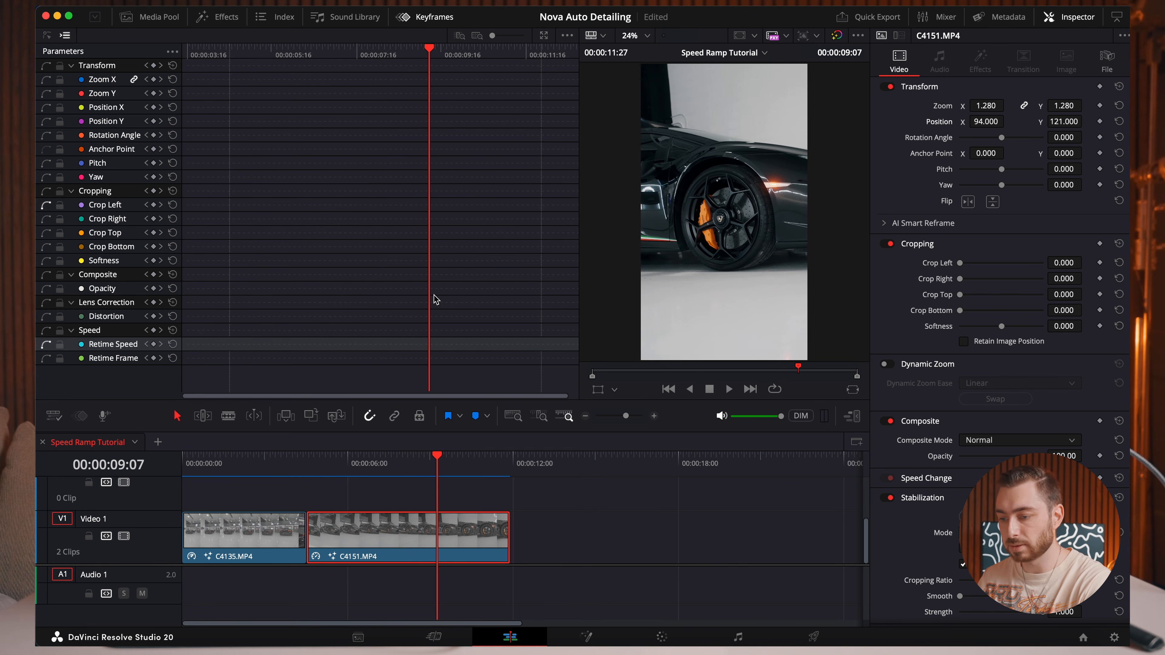
left_click(154, 345)
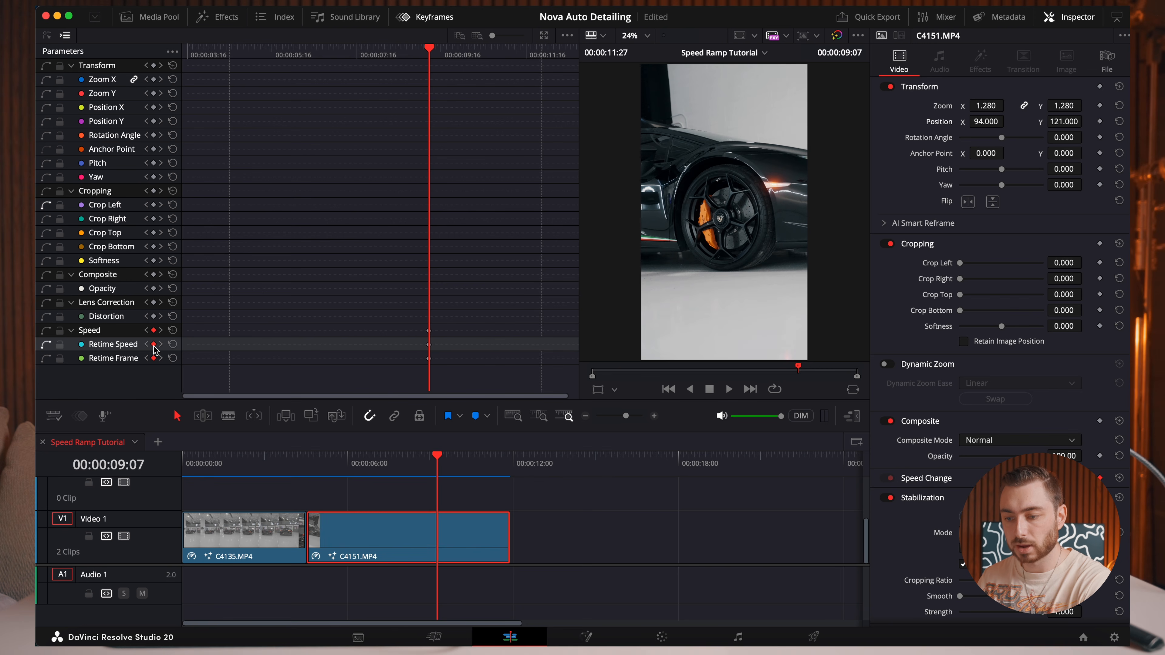
left_click(545, 35)
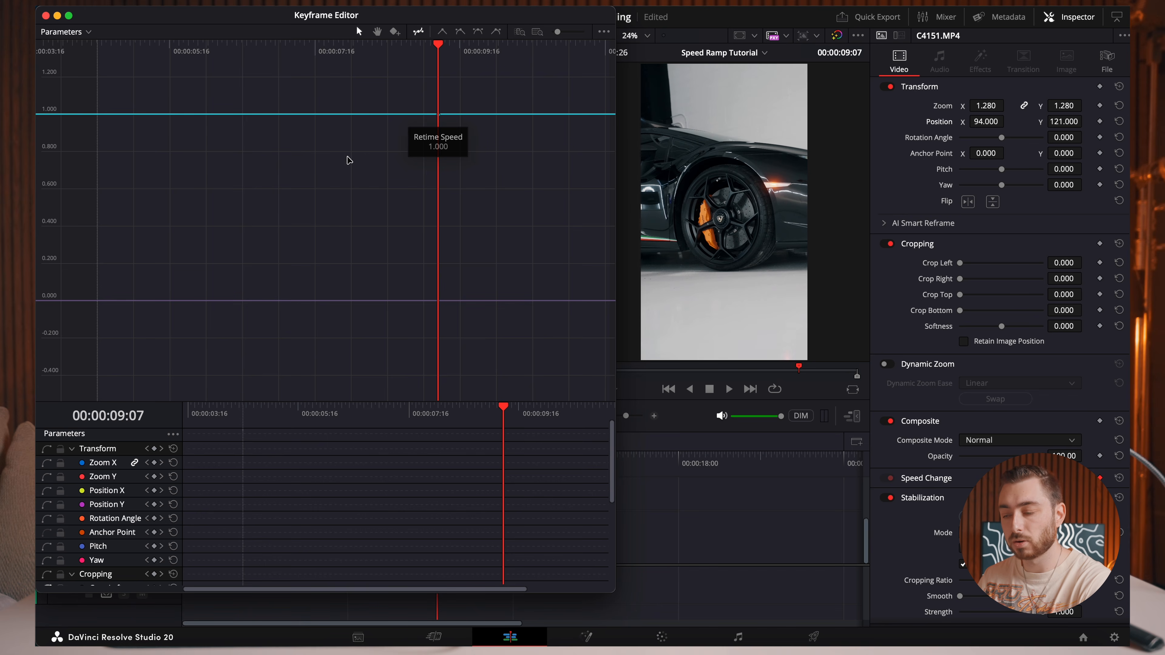
left_click_drag(310, 110, 195, 6)
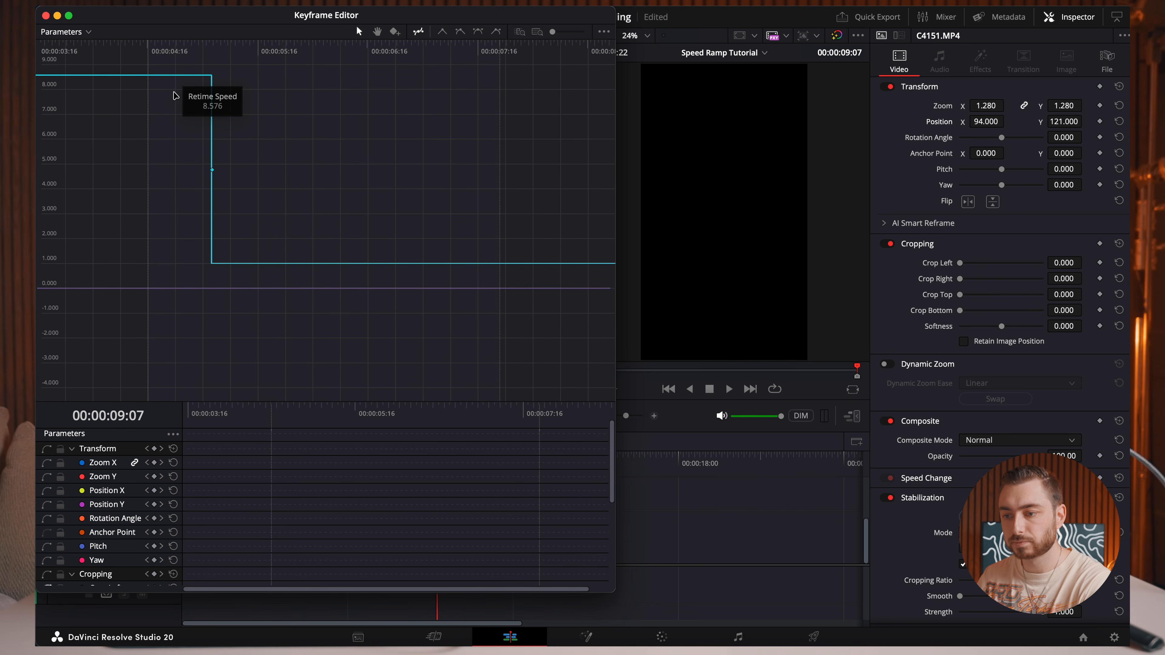
left_click_drag(179, 74, 185, 7)
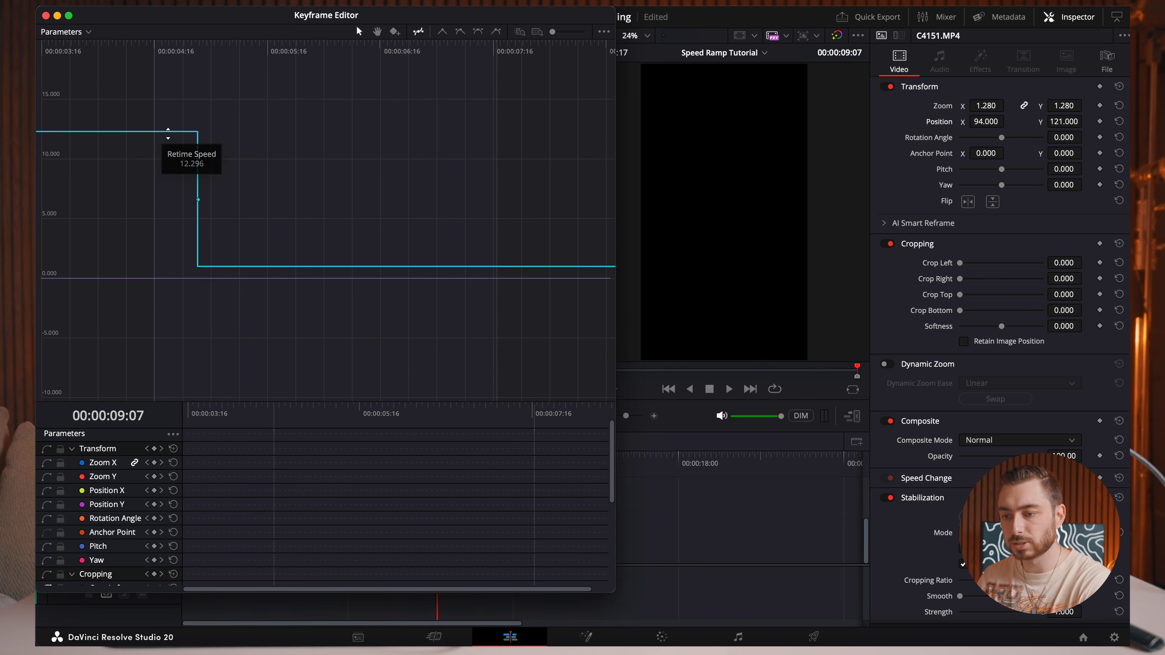
left_click_drag(161, 132, 170, 65)
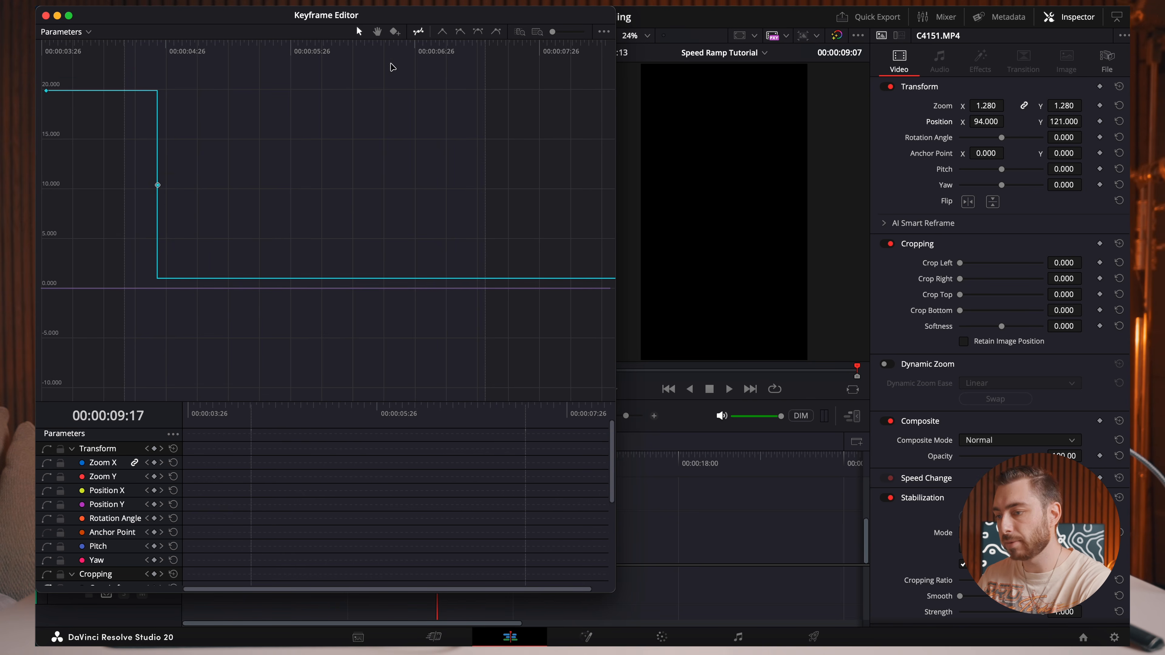
Smooth the Retime Speed keyframe into an eased curve, lengthen its handles for a more gradual ramp and close the Keyframe Editor.
left_click(477, 31)
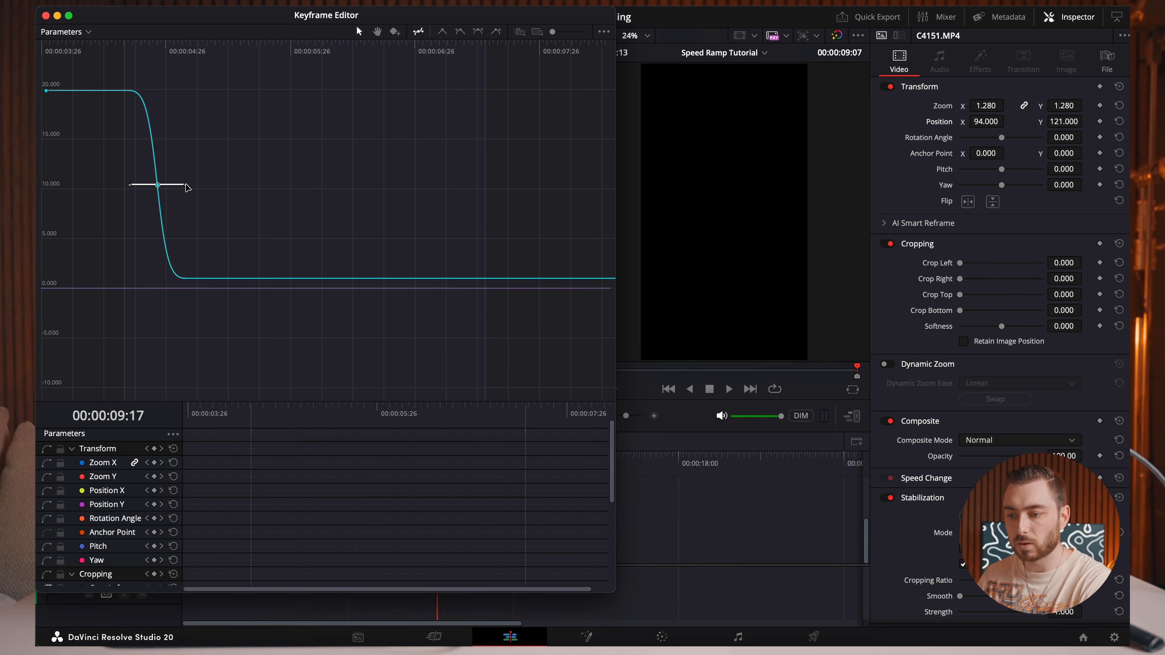
left_click_drag(185, 185, 205, 185)
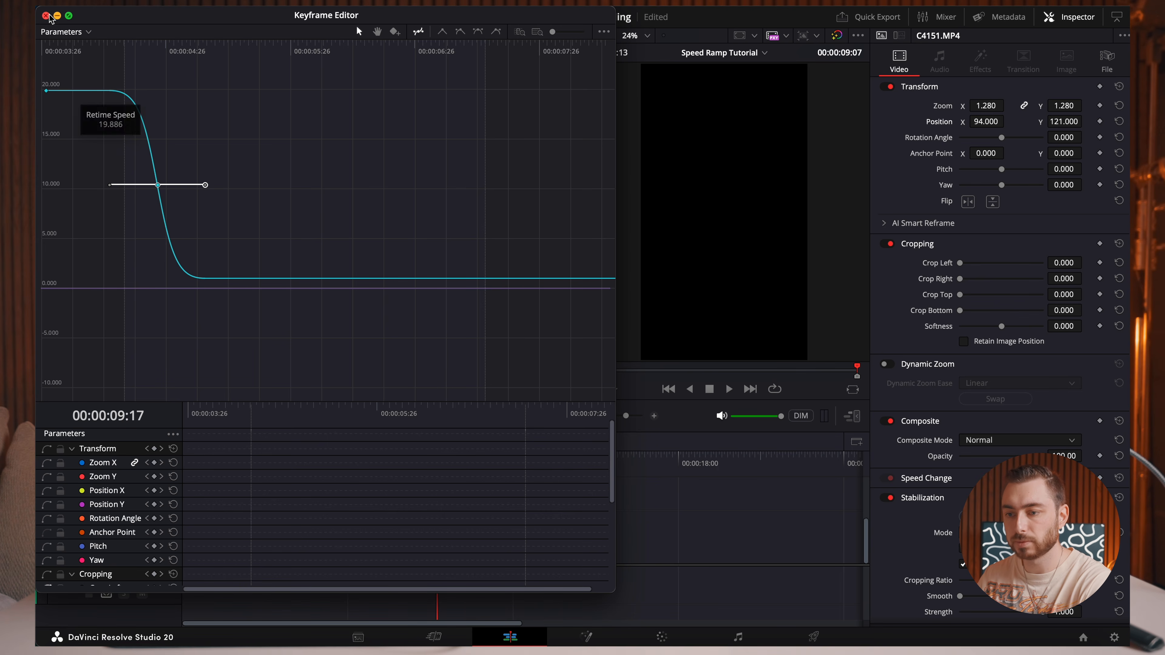
left_click(45, 15)
Play the speed ramp across both clips and scrub through the end of C4135.MP4 to examine the transition.
left_click_drag(439, 461, 227, 465)
key("space")
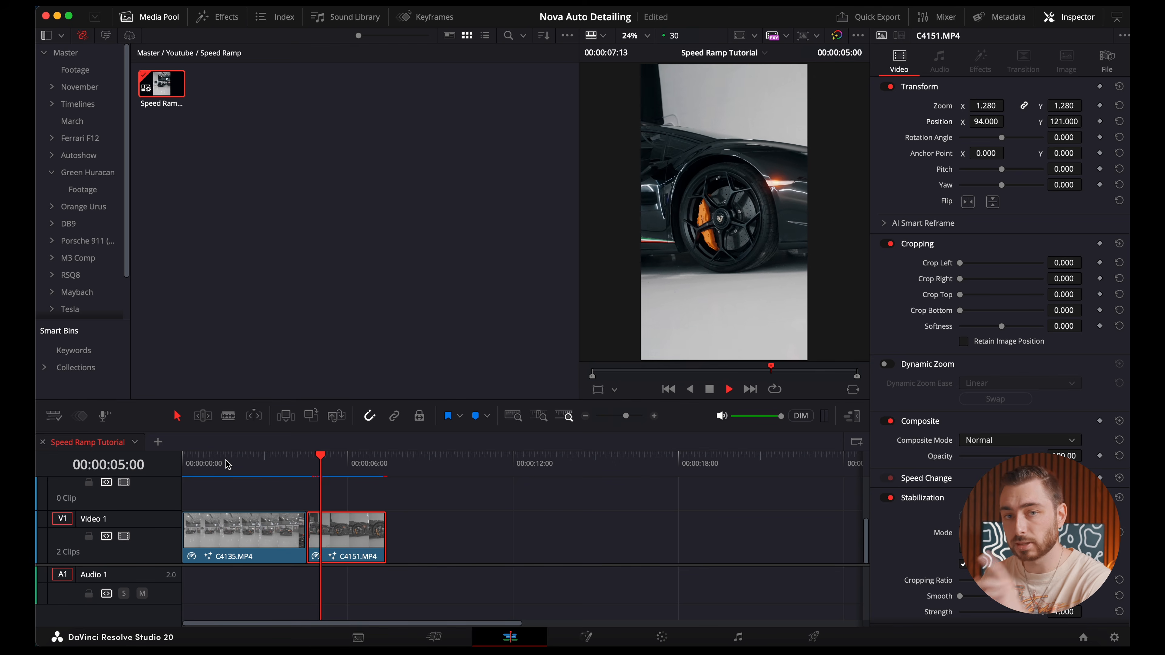
key("space")
left_click_drag(276, 463, 296, 458)
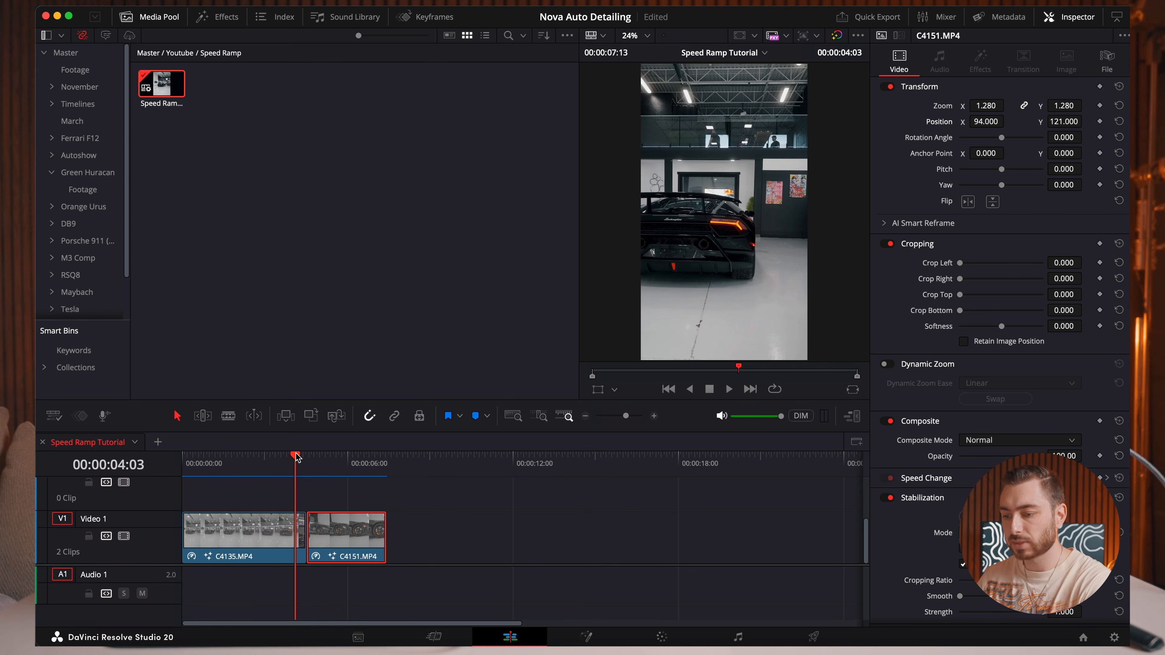
left_click_drag(298, 457, 282, 459)
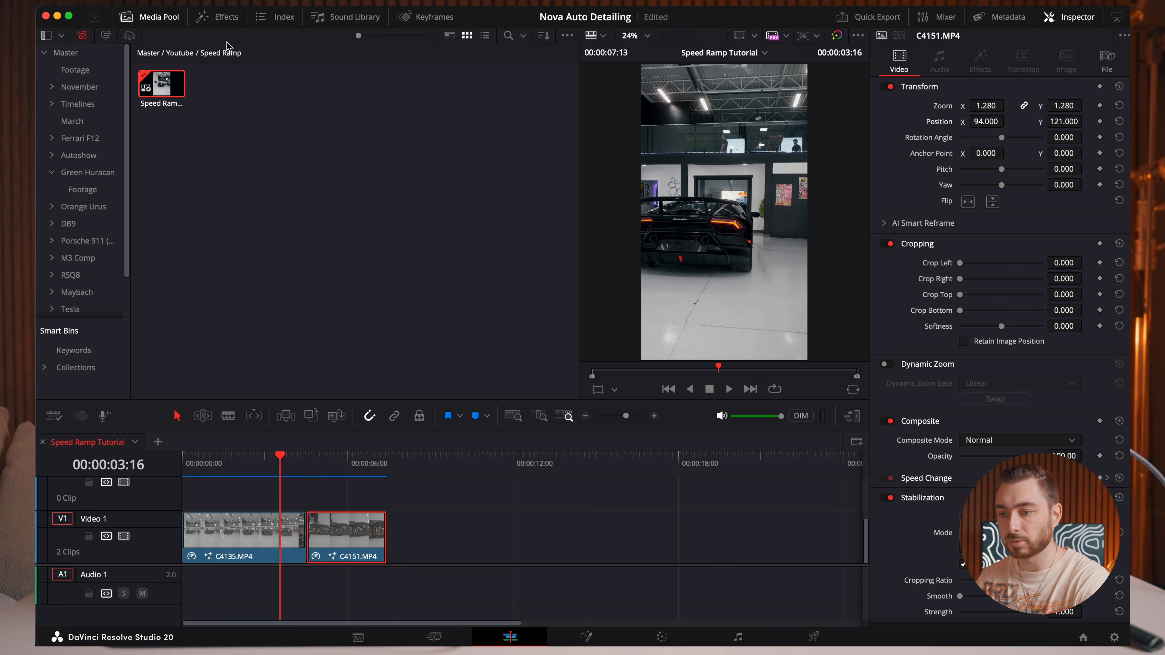
Search the effects library for the Open FX Transform effect and apply it to both C4135.MP4 and C4151.MP4.
left_click(231, 198)
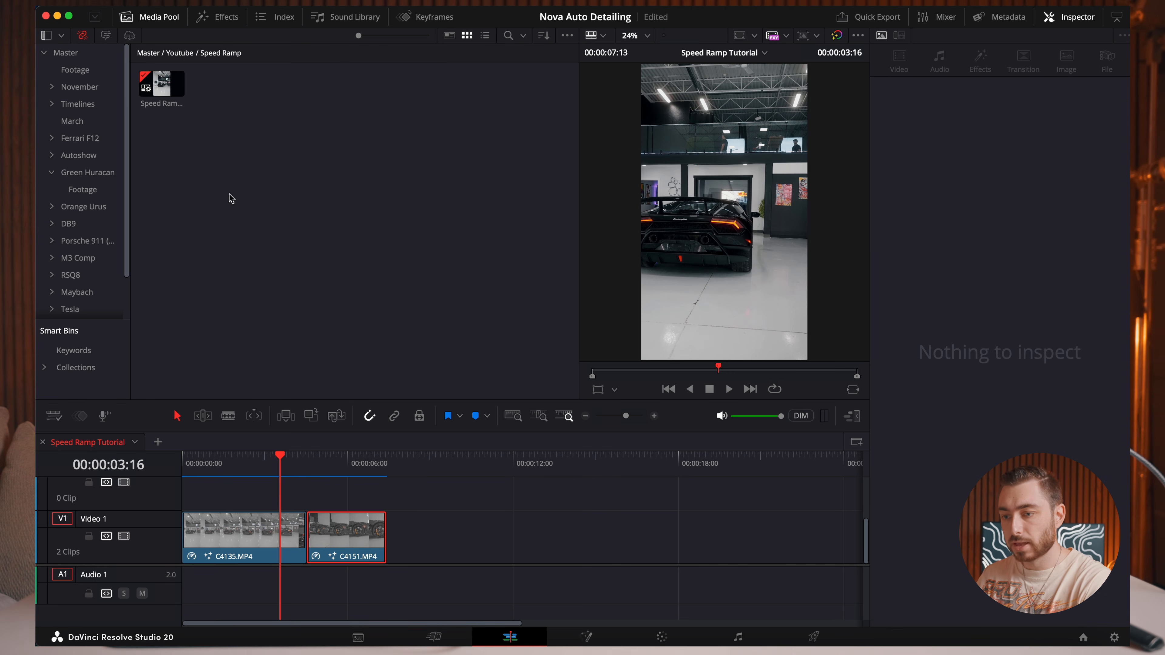
left_click(216, 16)
left_click(375, 59)
type("transform")
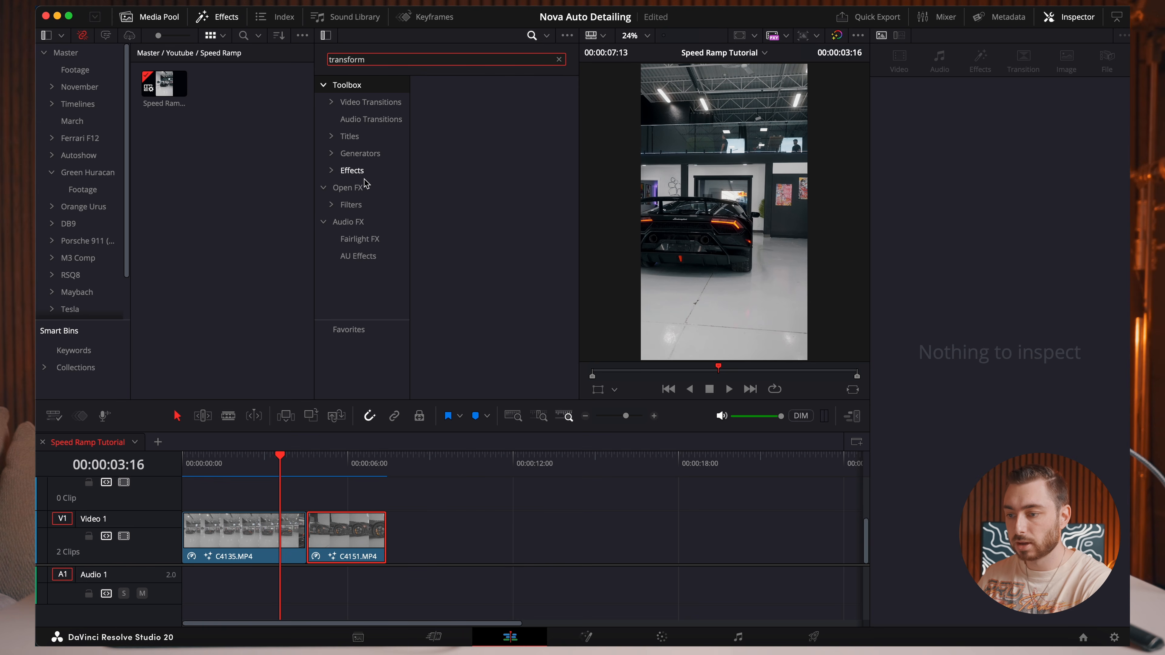
left_click(354, 189)
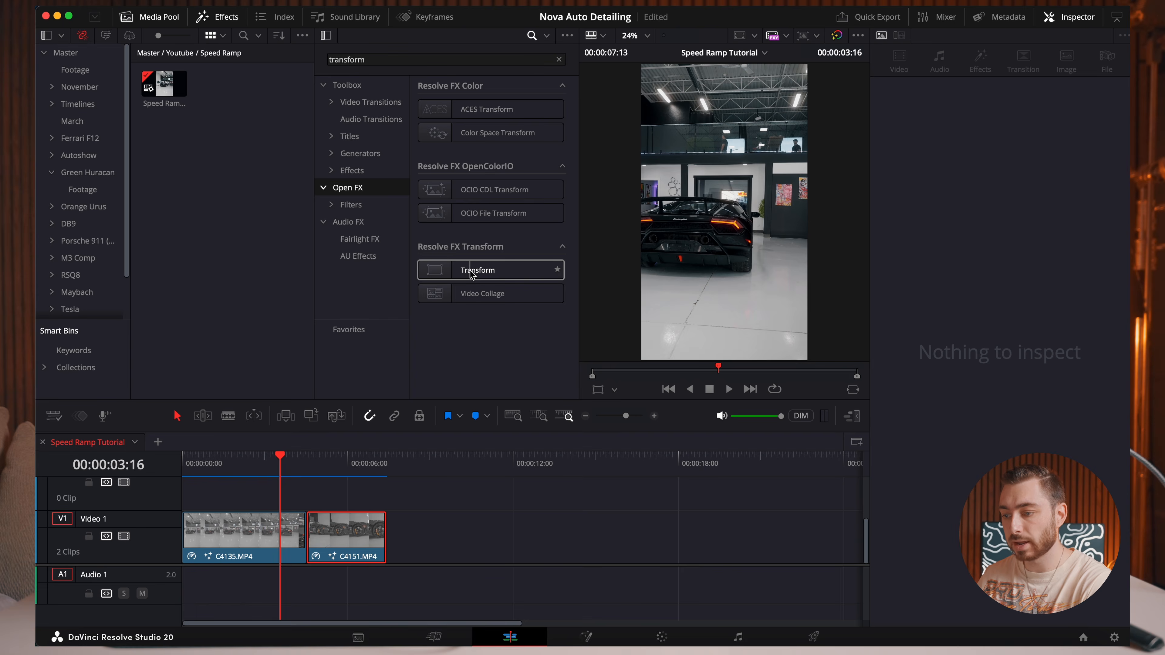
left_click_drag(502, 270, 258, 542)
left_click_drag(520, 271, 349, 532)
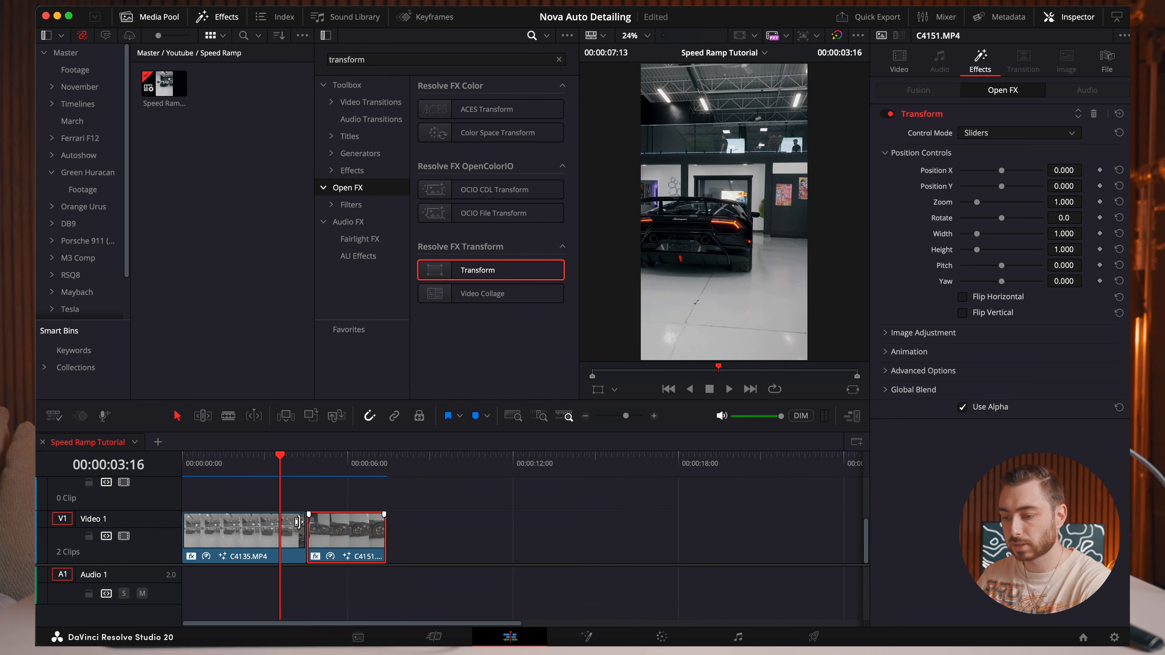
Keyframe the Transform effect's zoom on C4135.MP4 from 1.000 at 00:00:04:00 to 1.400 at the cut, 00:00:04:16.
mouse_move(284, 459)
left_mouse_down()
mouse_move(249, 463)
mouse_move(302, 466)
mouse_move(292, 466)
left_mouse_up()
left_click(262, 521)
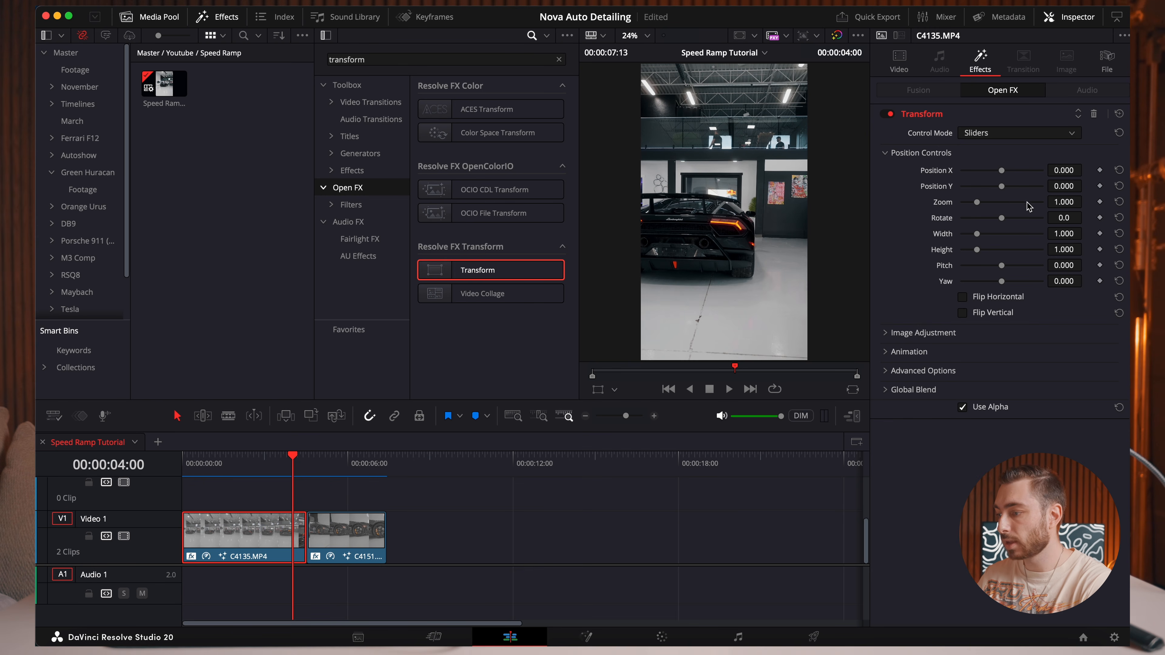
left_click(1100, 203)
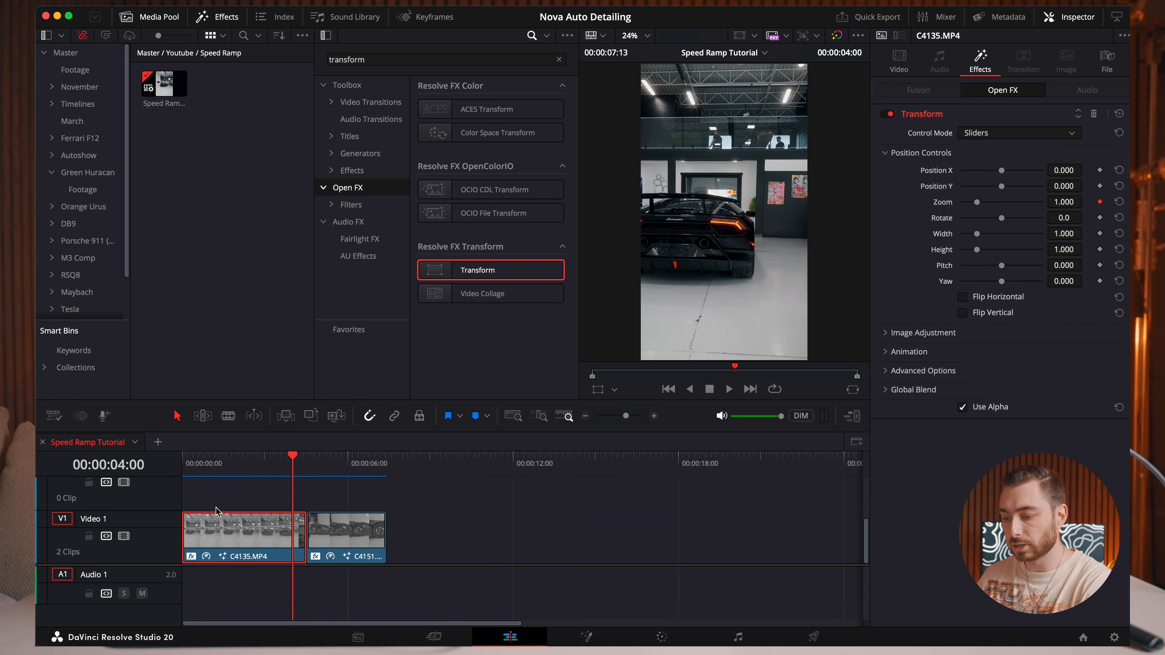
left_click(306, 462)
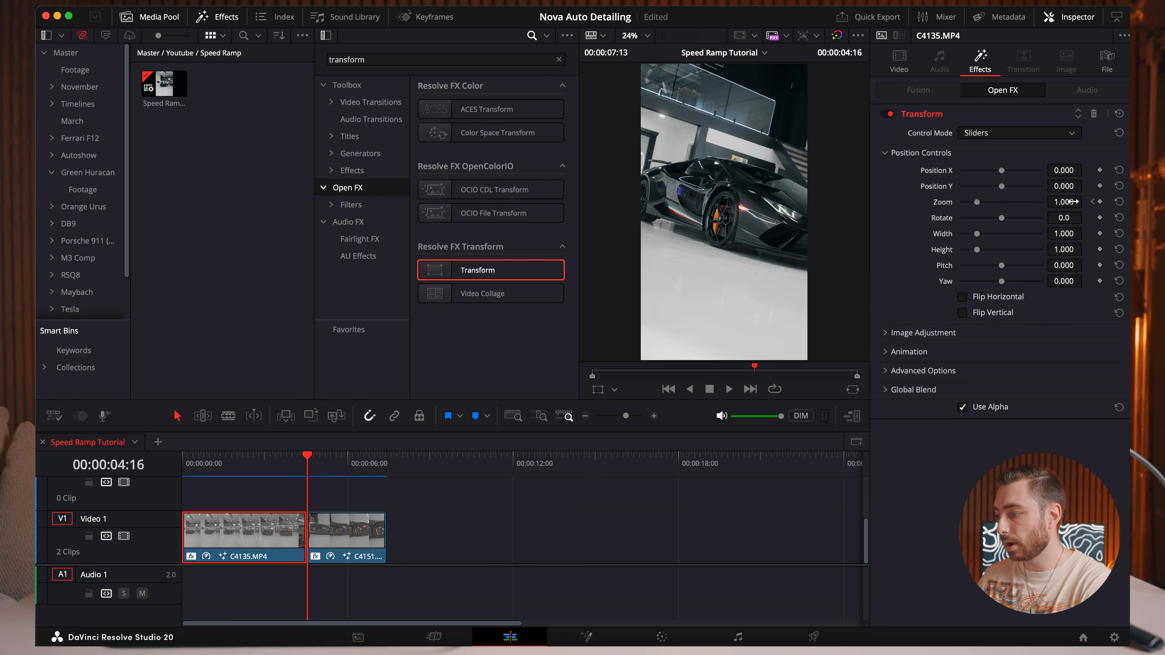
left_click_drag(1064, 202, 1087, 202)
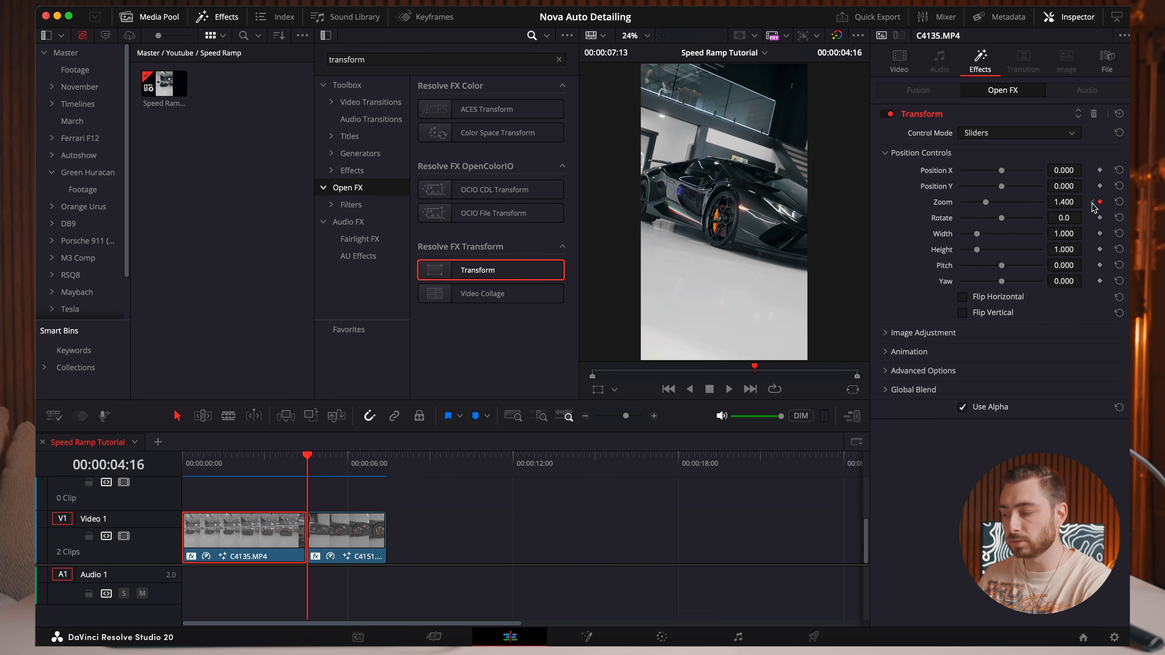
Apply Ease Out to the Transform zoom keyframe at 00:00:04:00 on C4135.MP4.
left_click(1093, 203)
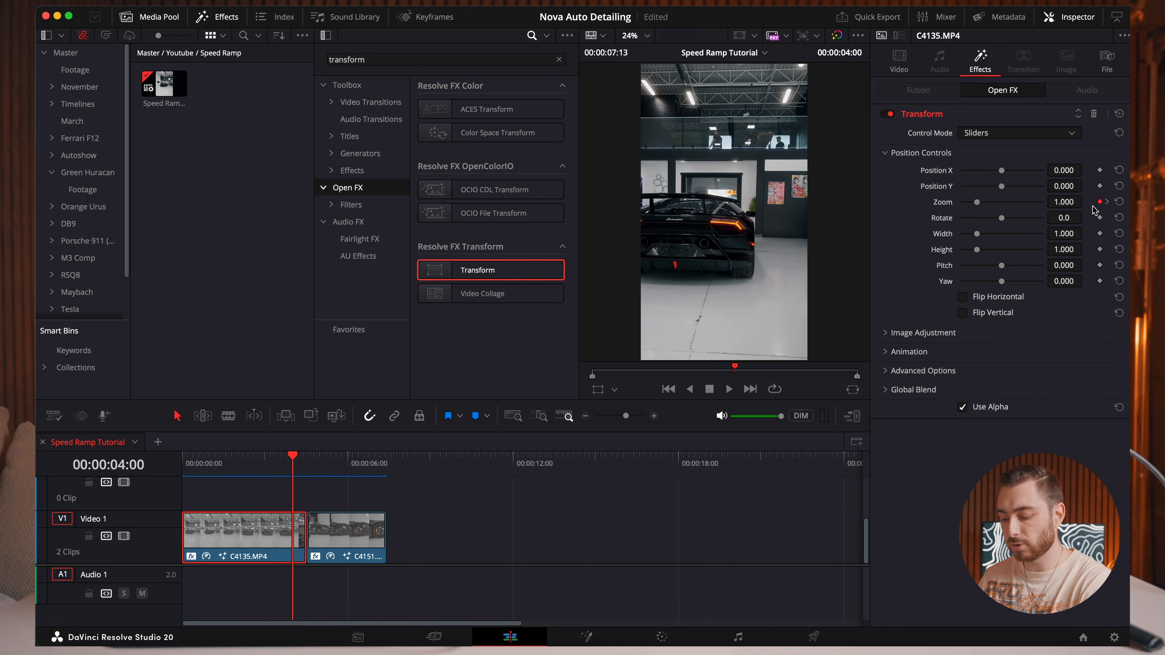
right_click(1100, 203)
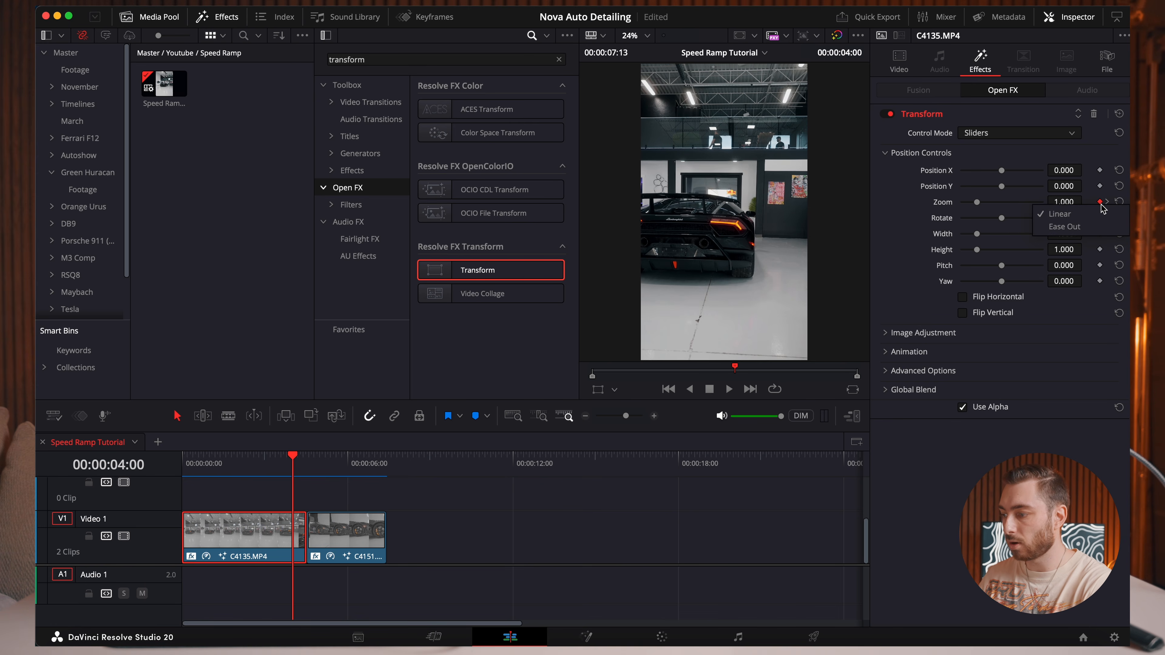
left_click(1064, 226)
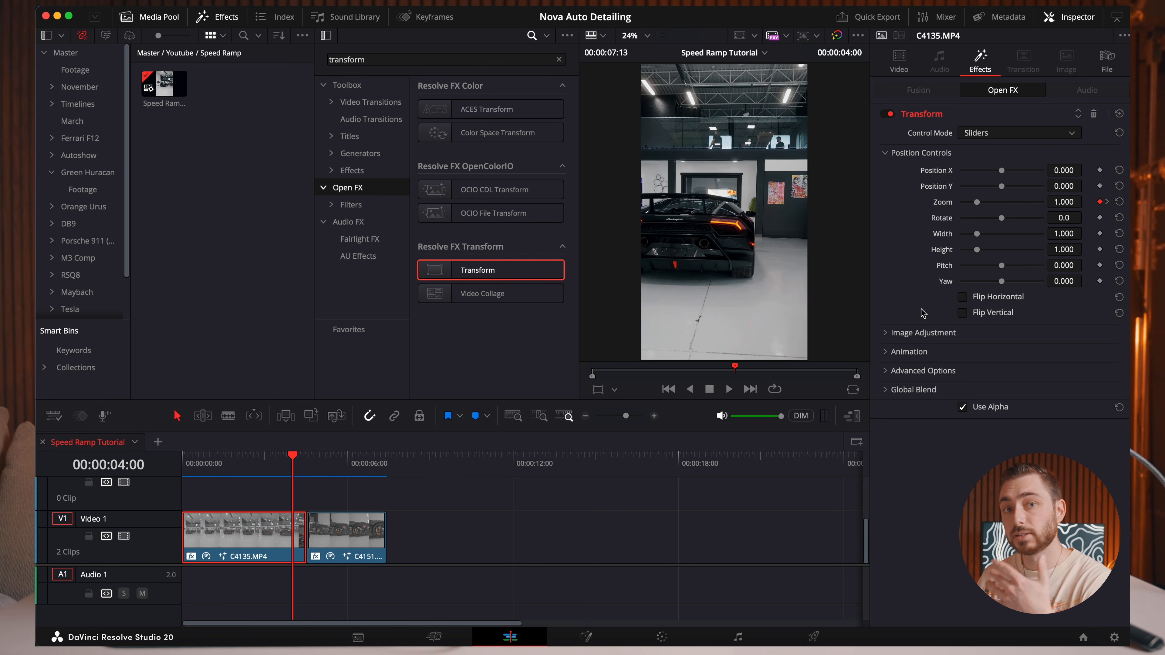
Set the Transform effect's Motion Blur to 1.000 on C4135.MP4 and compare the frame with the effect disabled and enabled.
left_click(889, 355)
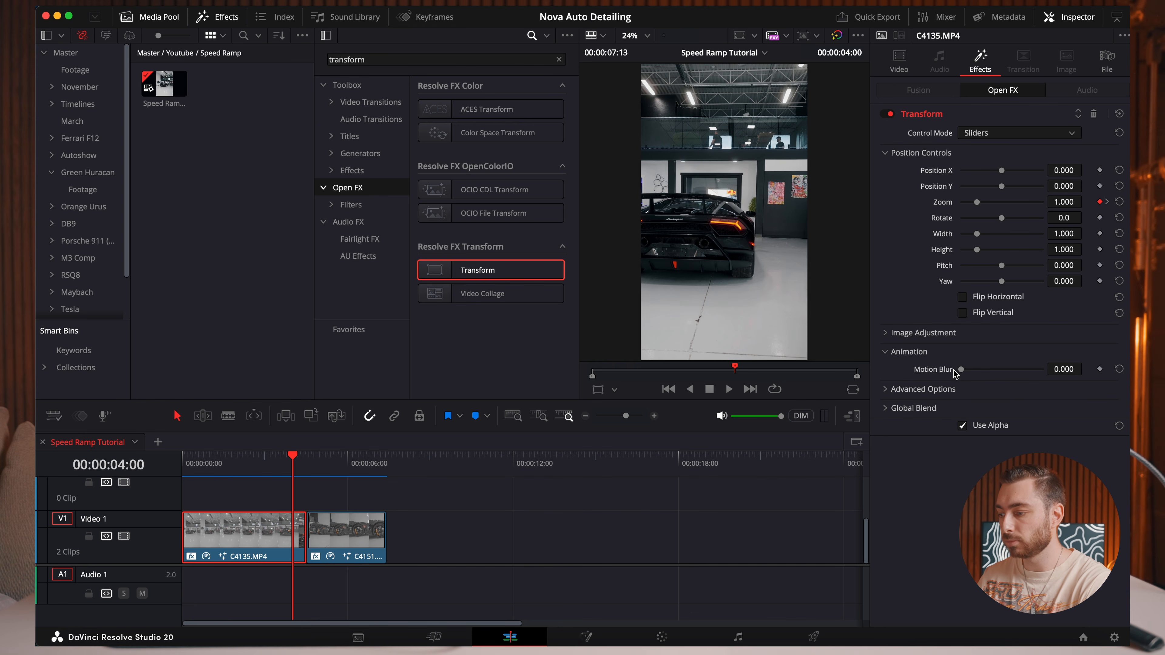
left_click_drag(963, 374, 1069, 381)
key("Right")
key("Right")
key("Right")
key("Right")
key("Right")
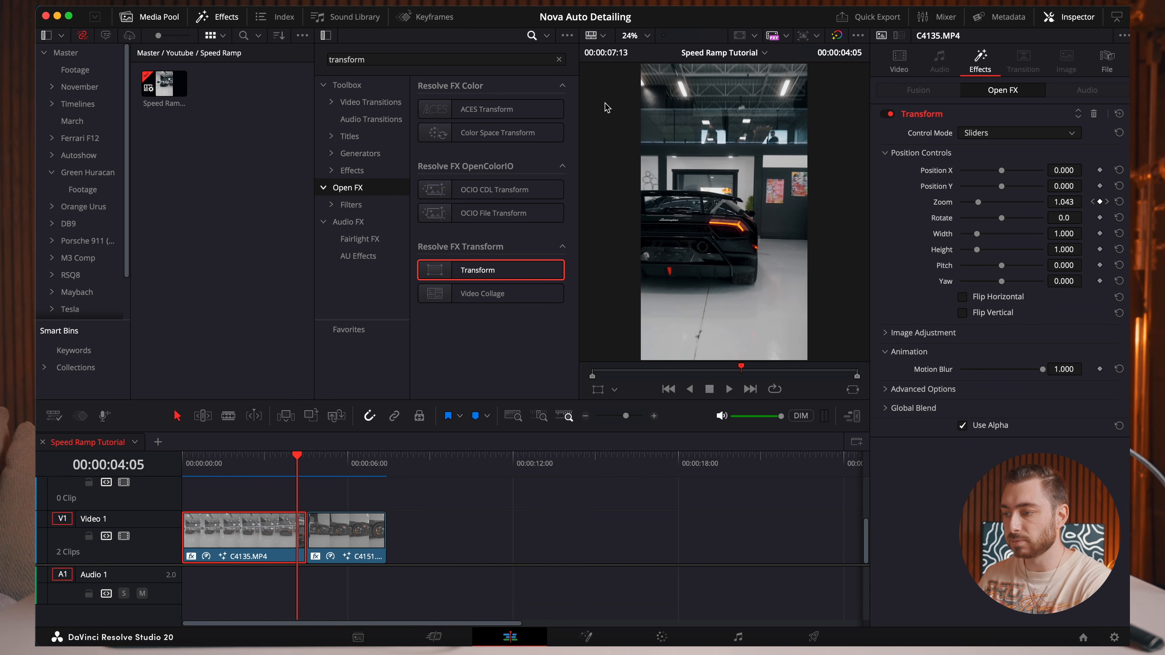
left_click(889, 115)
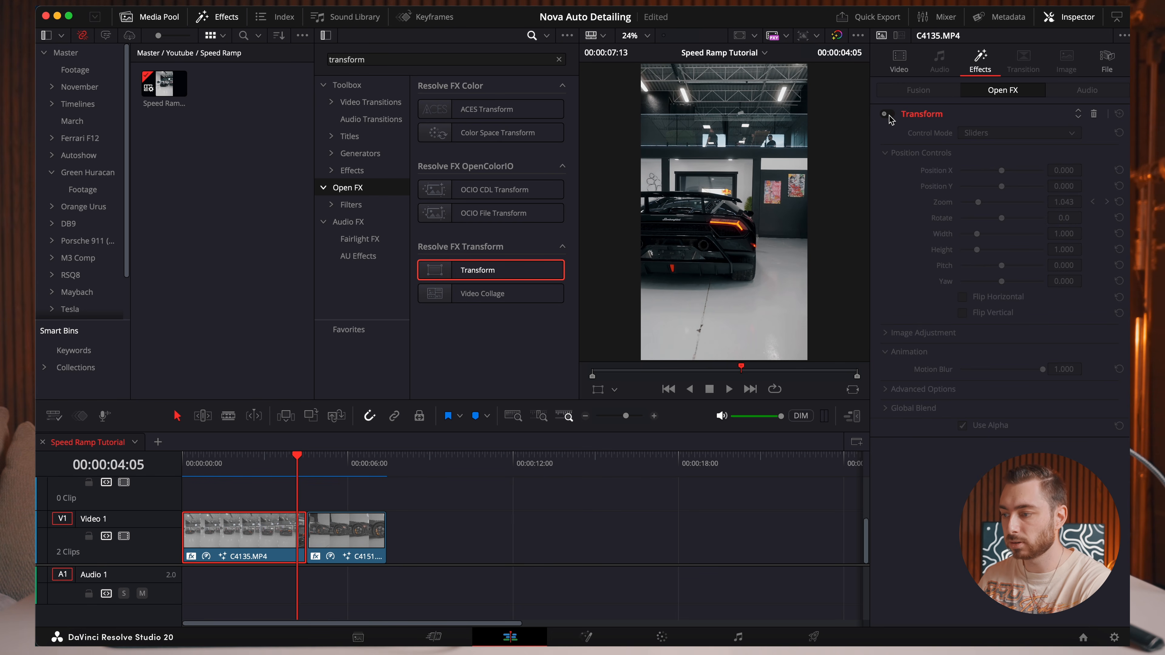
left_click(889, 115)
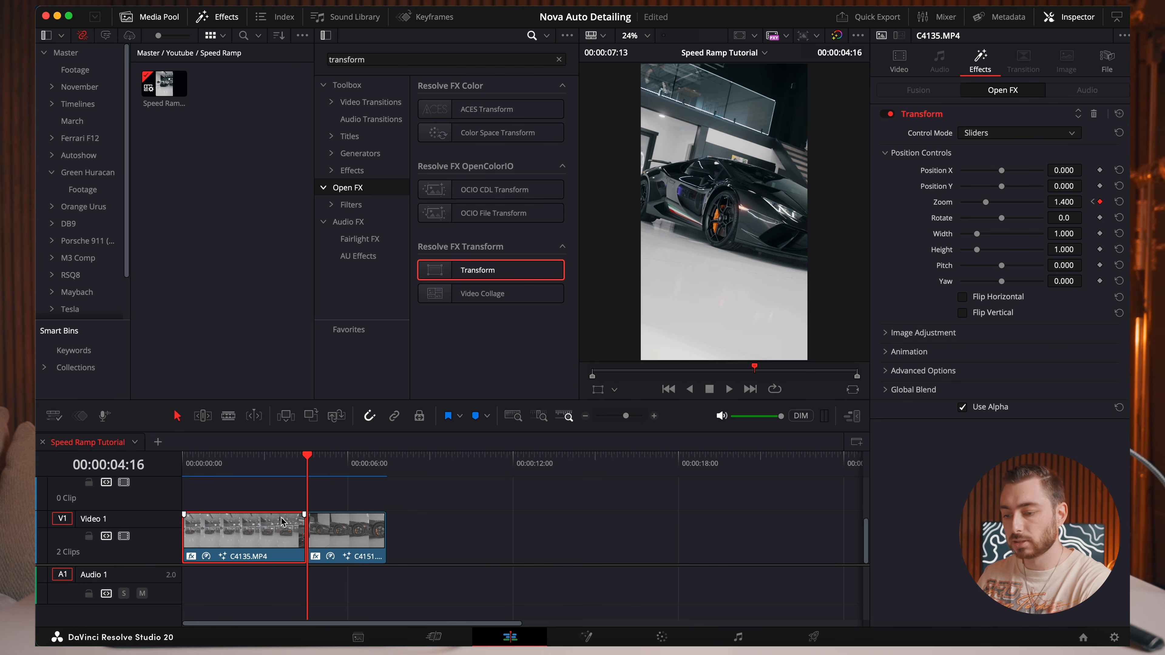
Keyframe the Transform zoom on C4151.MP4 from 0.800 at the cut, 00:00:04:16, to 1.000 at 00:00:05:00.
left_click(363, 535)
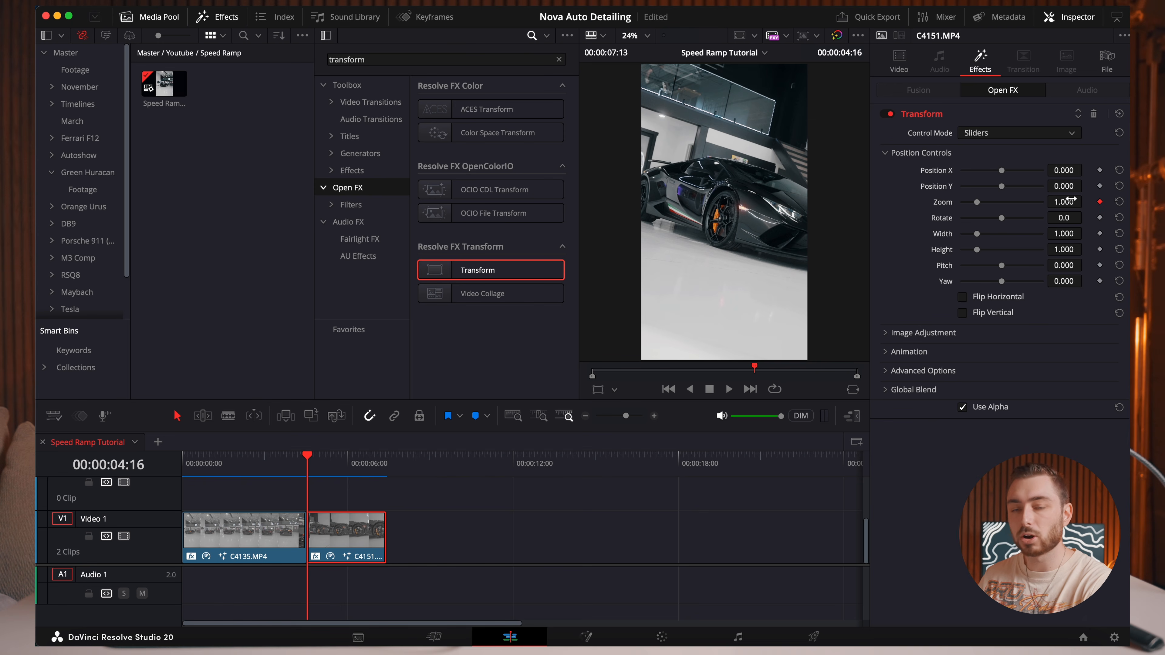
left_click_drag(1072, 199, 1036, 199)
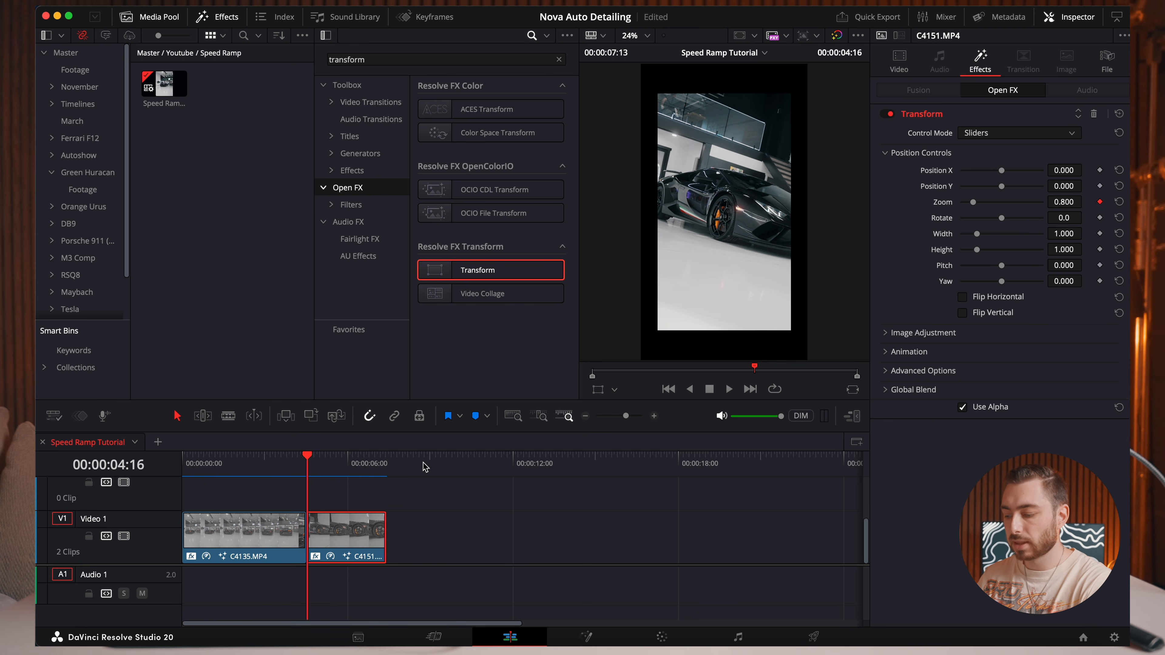
key("space")
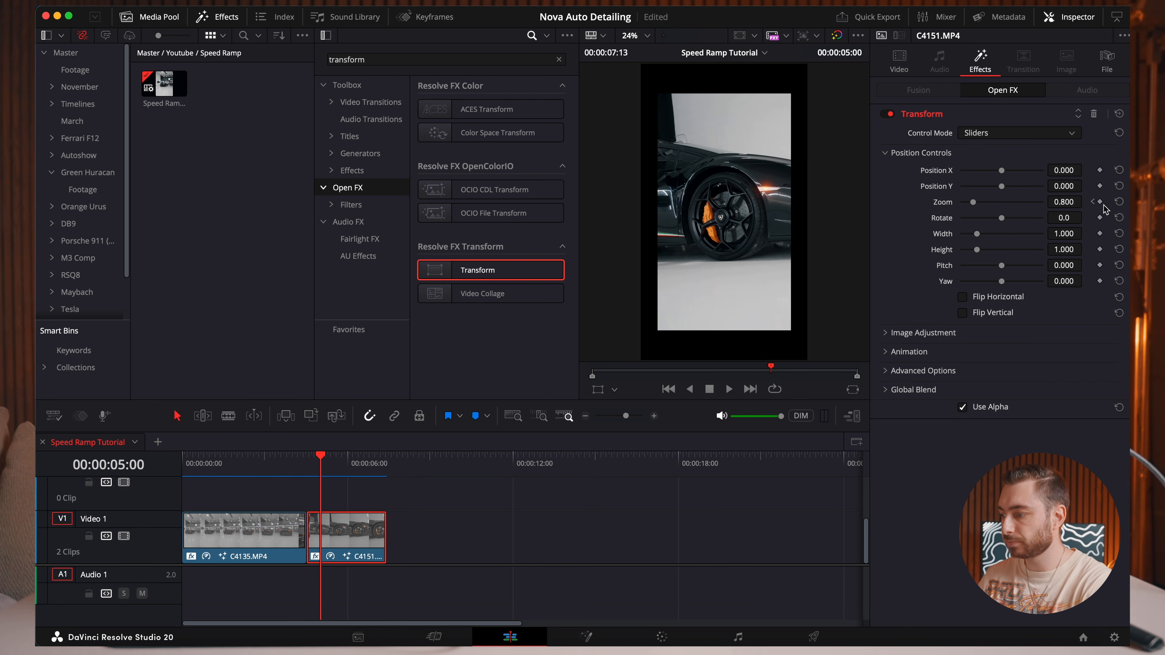
double_click(1059, 202)
type("1")
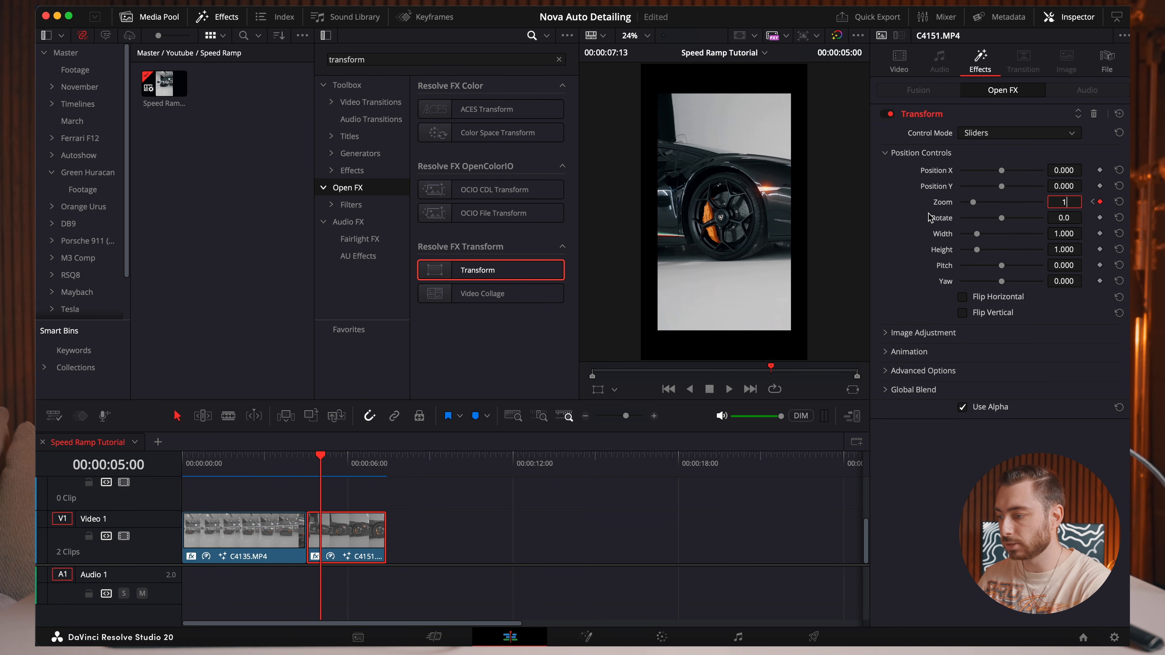
key("Return")
Set the Transform effect's Edge Behaviour to Reflect and its Motion Blur to 1.000 on C4151.MP4.
left_click(1093, 202)
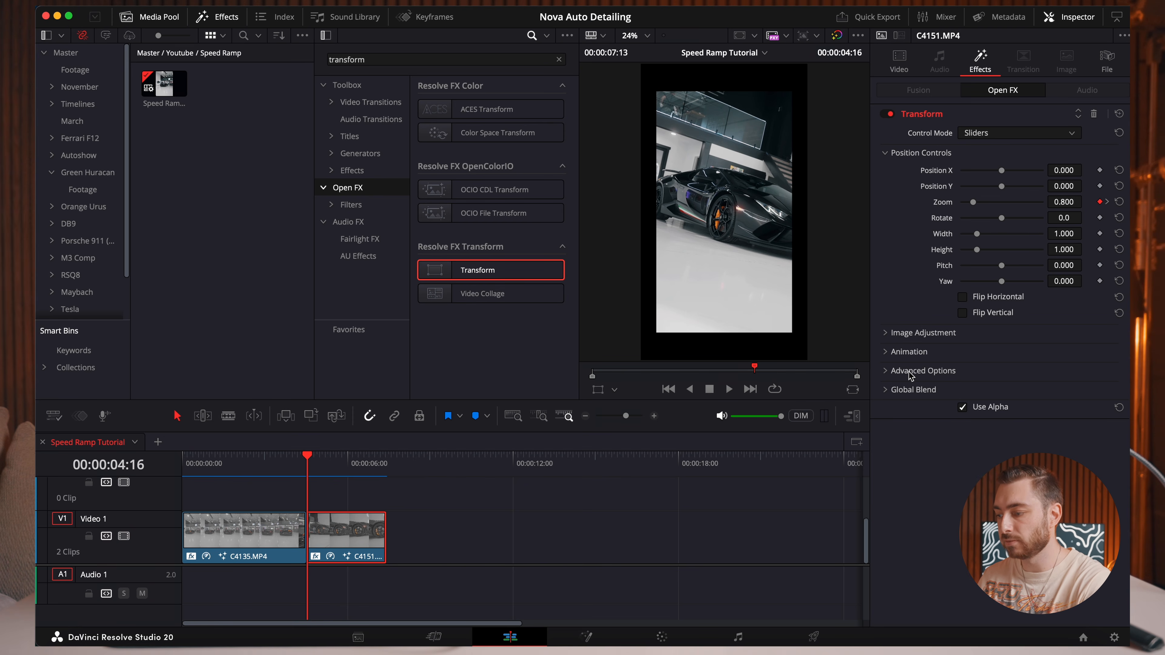
left_click(922, 374)
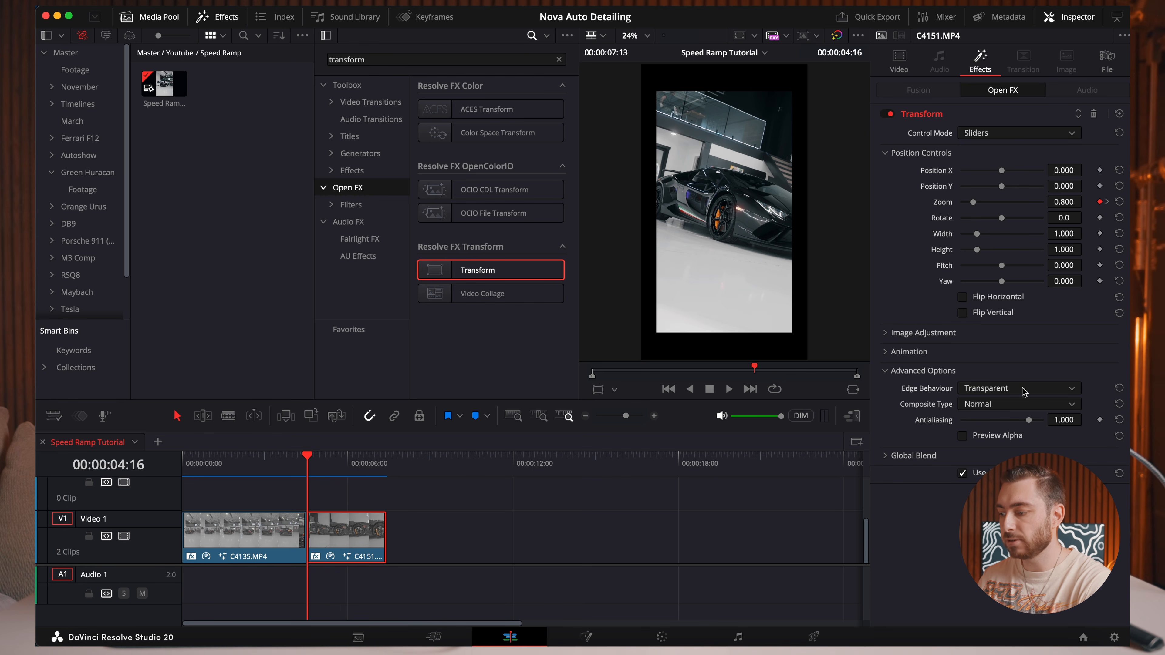
left_click(1003, 390)
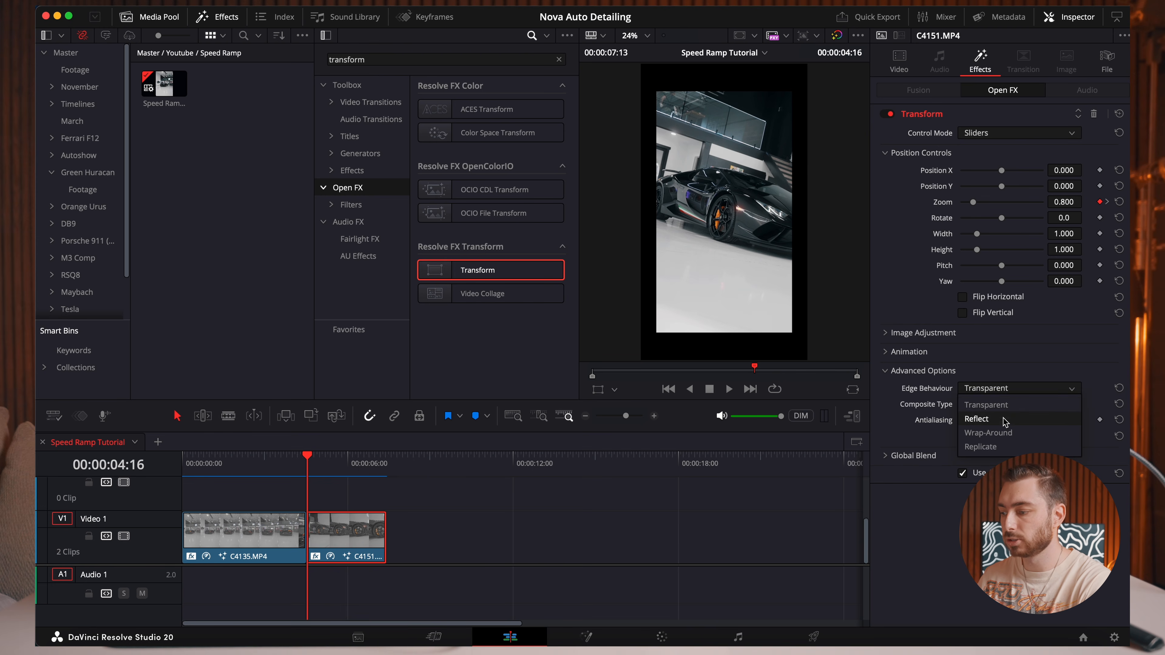
left_click(990, 420)
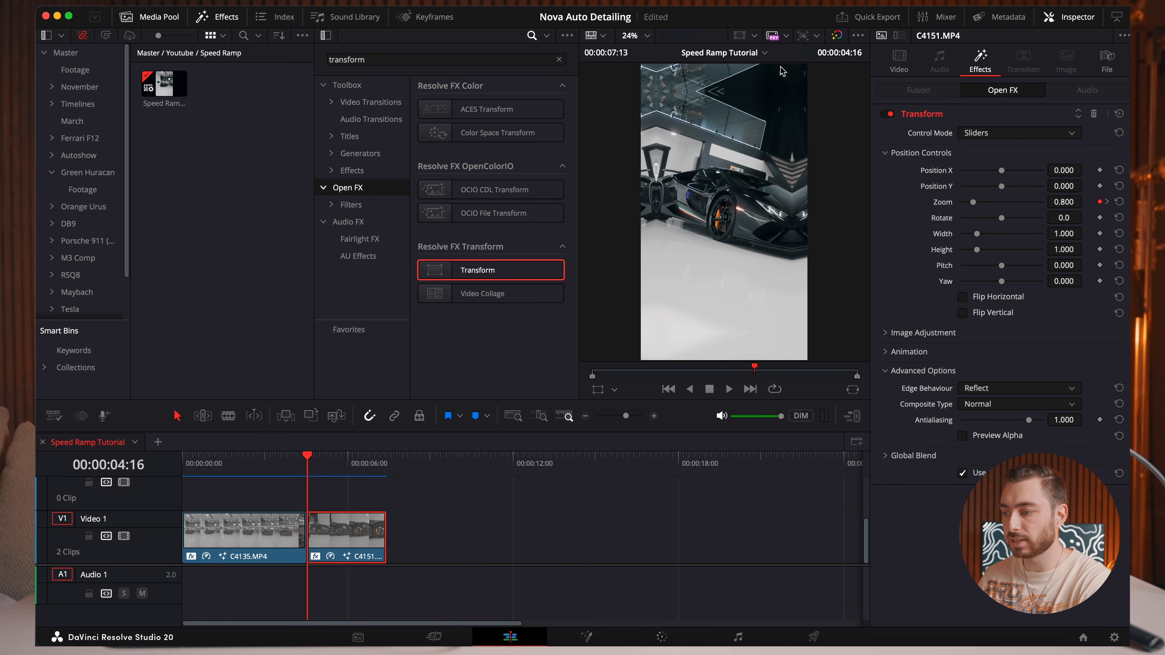
left_click(896, 370)
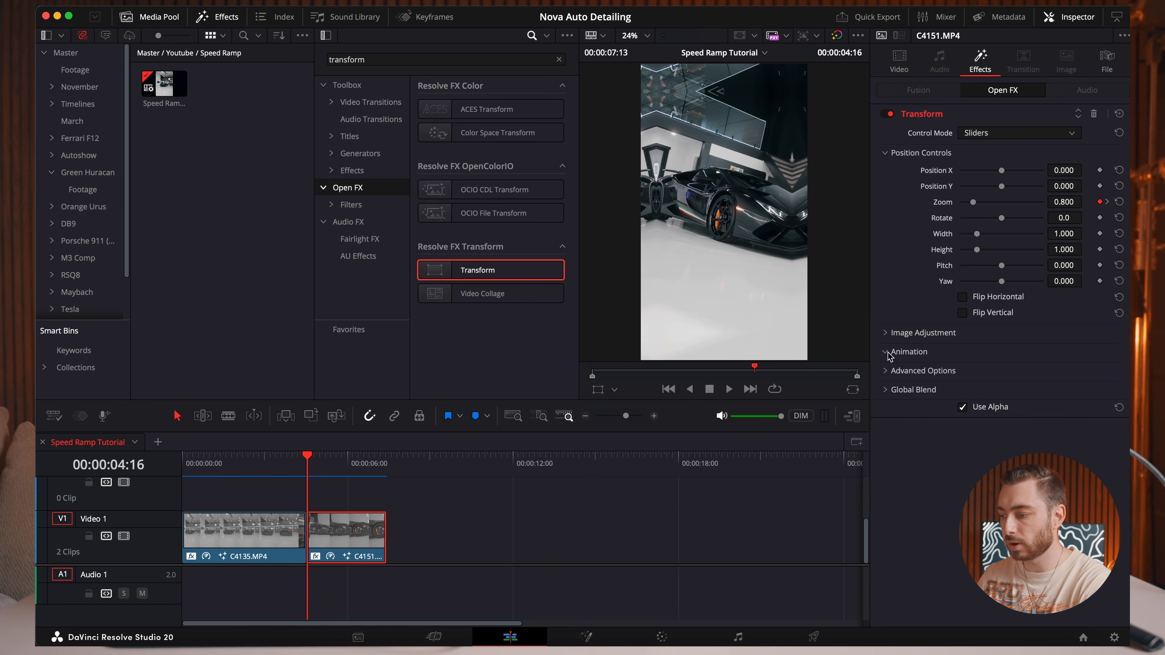
left_click(890, 353)
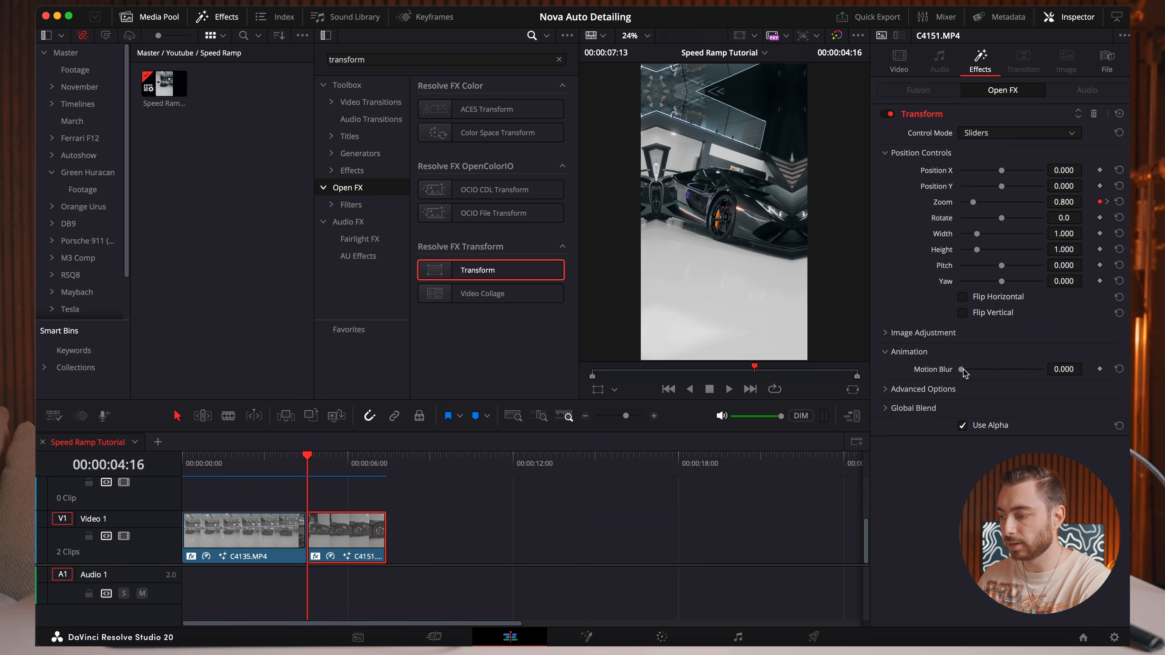
left_click_drag(962, 370, 1055, 373)
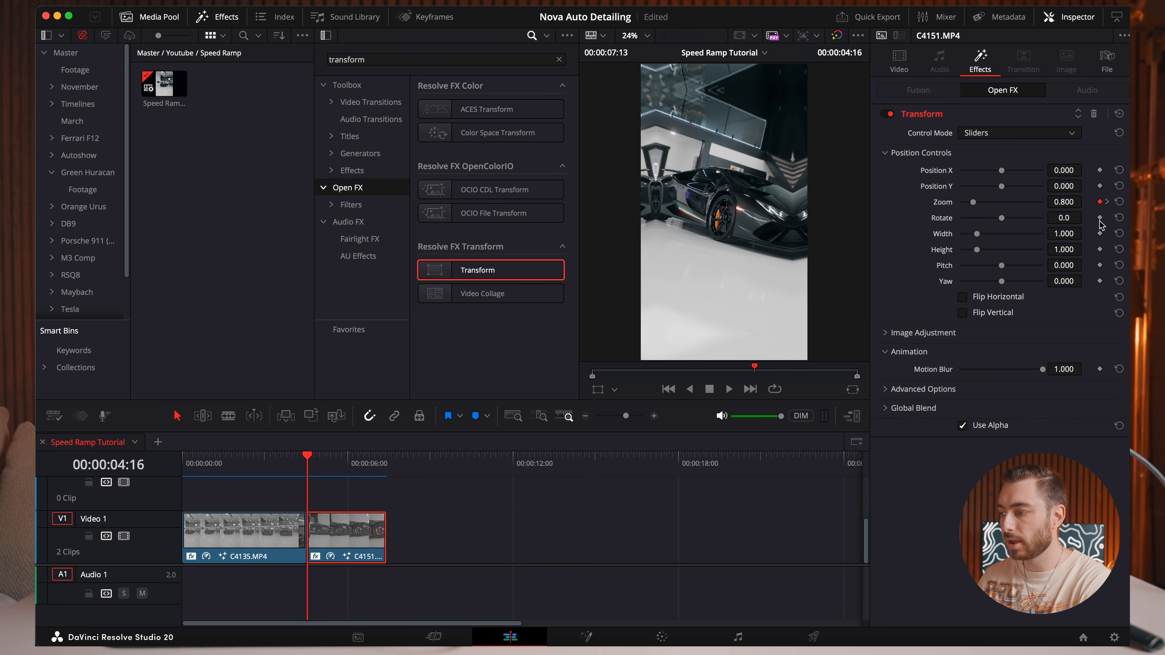
Apply Ease In to the Transform zoom keyframe at 00:00:05:00 on C4151.MP4.
left_click(1107, 203)
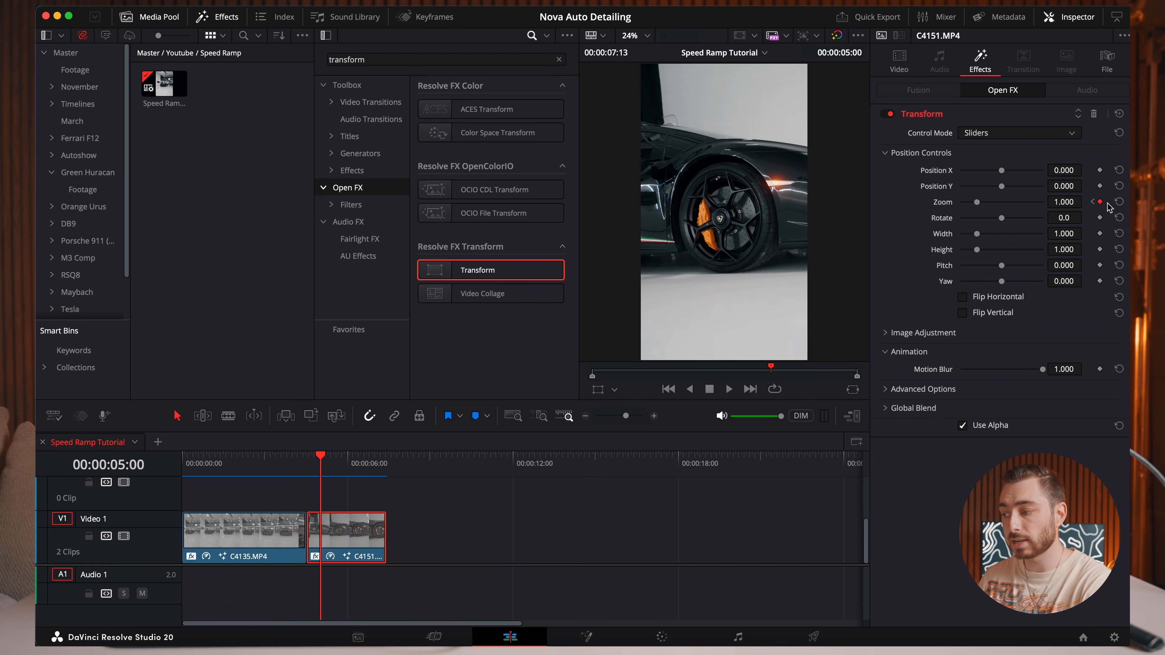
right_click(1101, 202)
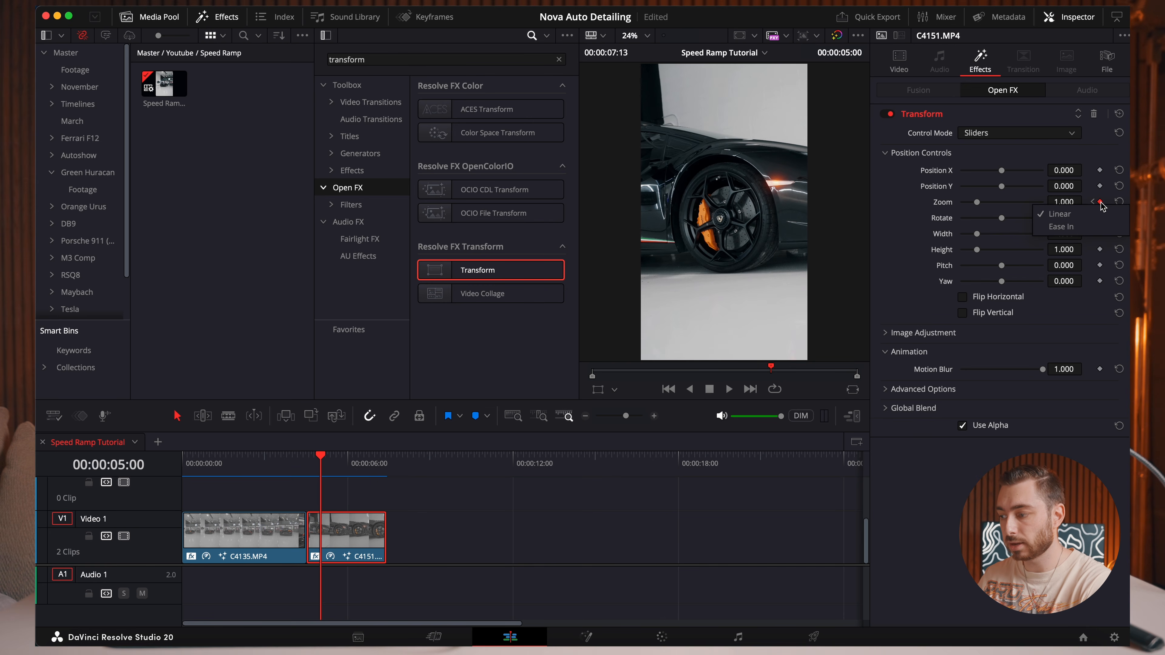
left_click(1061, 227)
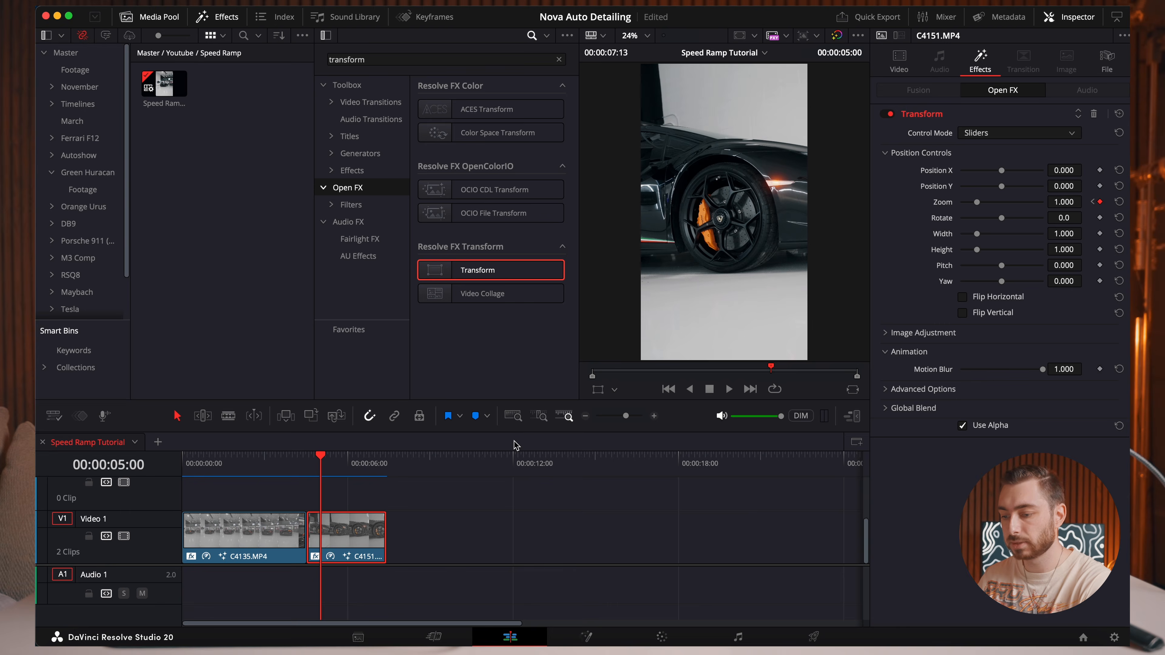